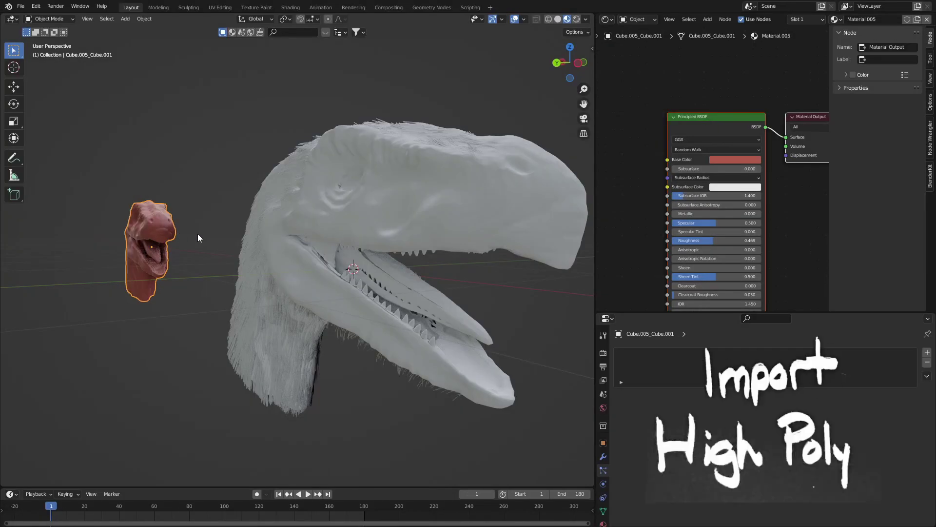
Step: Clear the red head's location, then shift it along X toward the low-poly head
key("alt+g")
middle_click_drag(232, 238, 432, 271)
key("g")
key("y")
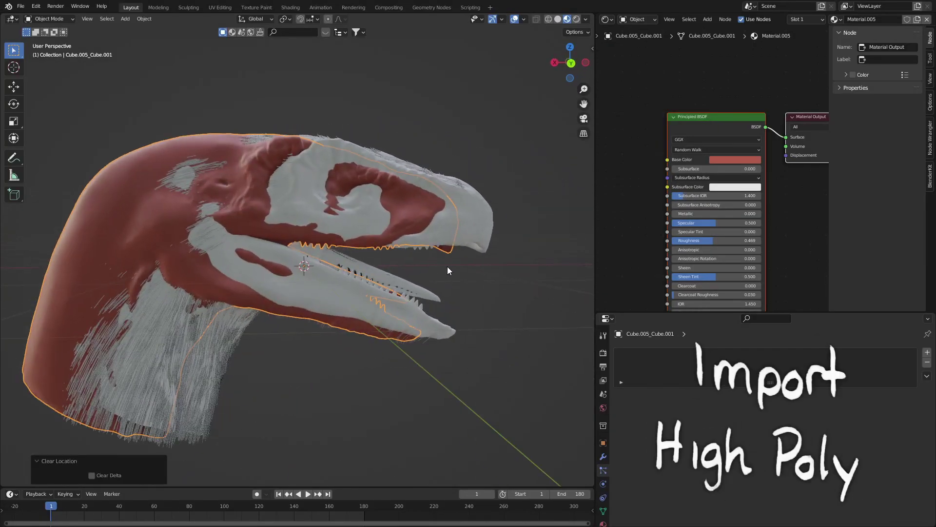
key("x")
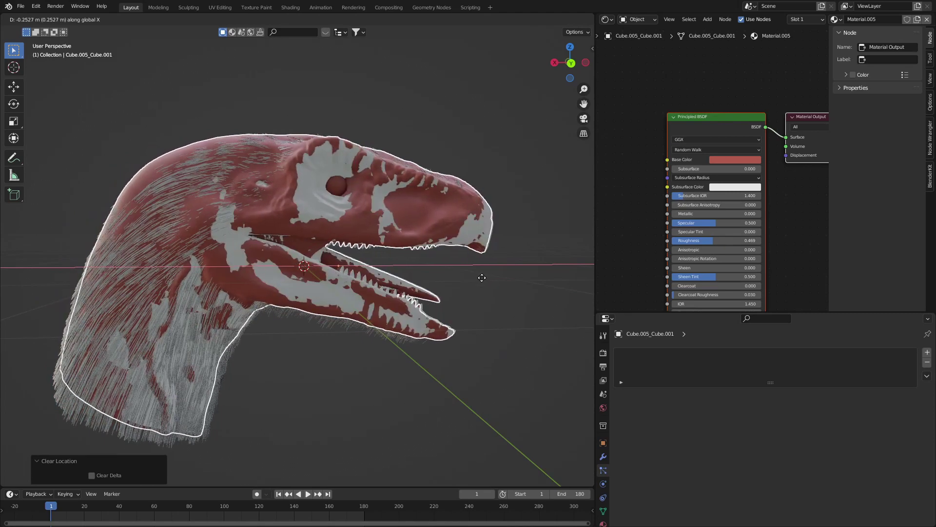
left_click(483, 277)
scroll(390, 292, "up", 8)
Step: Fine-tune the red head's X position, check alignment inside the mouth, and select the low-poly head
key("g")
key("y")
key("x")
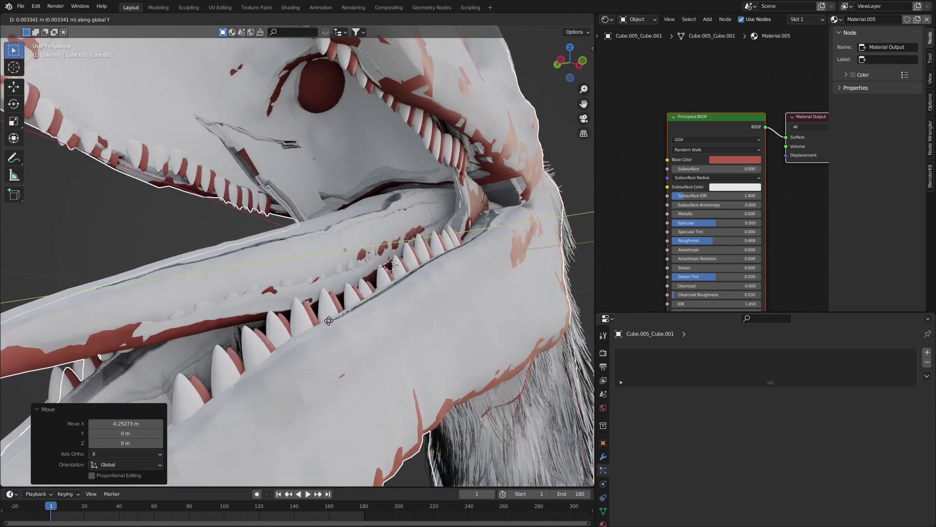
left_click(329, 320)
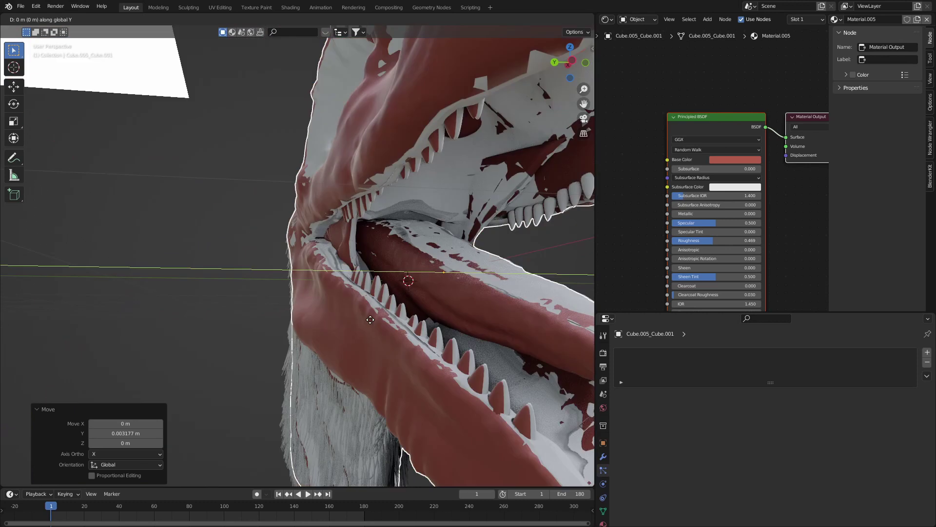
mouse_move(496, 115)
middle_mouse_down()
mouse_move(379, 320)
mouse_move(349, 319)
mouse_move(340, 181)
middle_mouse_up()
scroll(341, 181, "down", 6)
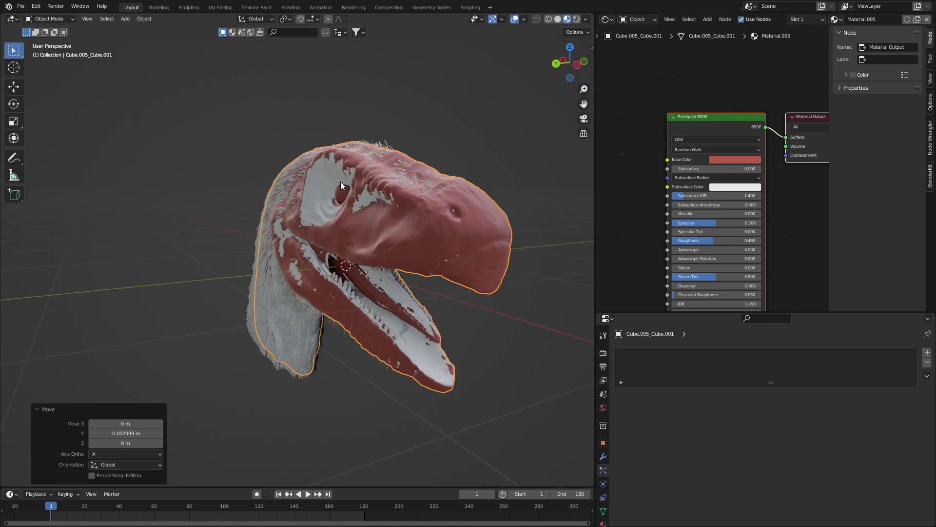
left_click(333, 178)
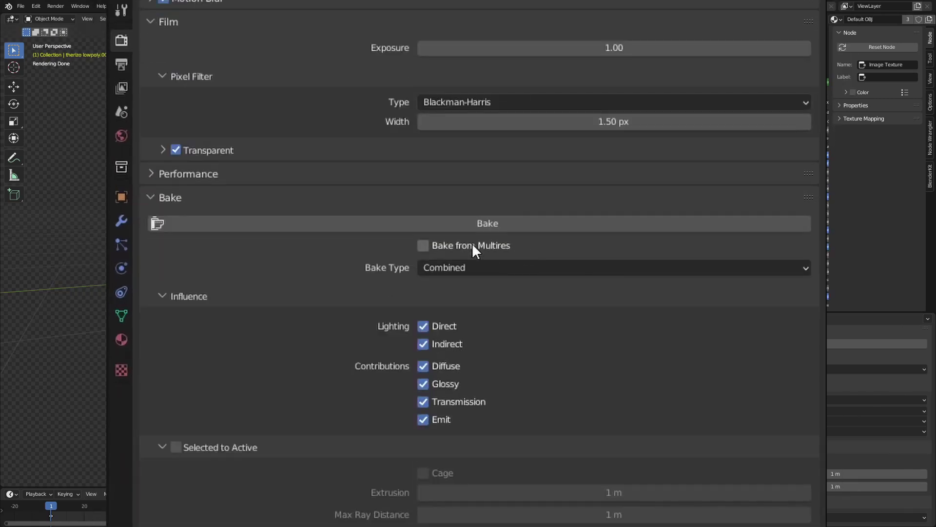
Step: Set Bake Type to Normal with Selected to Active enabled
left_click(424, 269)
left_click(451, 363)
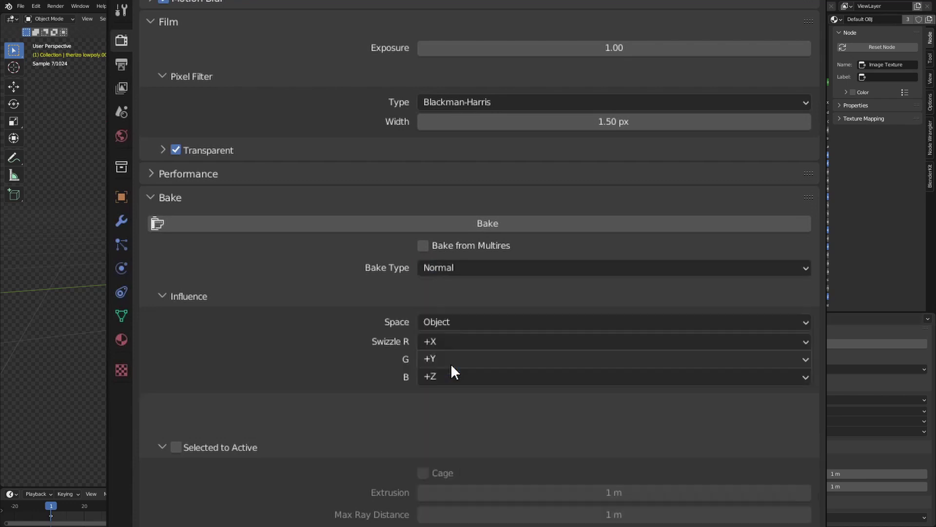
left_click(176, 404)
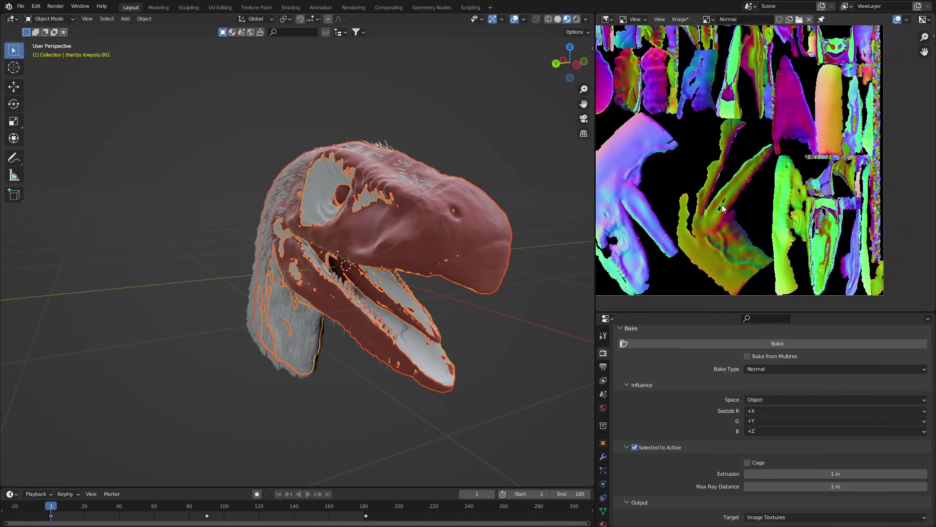
Step: Move the red high-poly head aside along Y
left_click(396, 231)
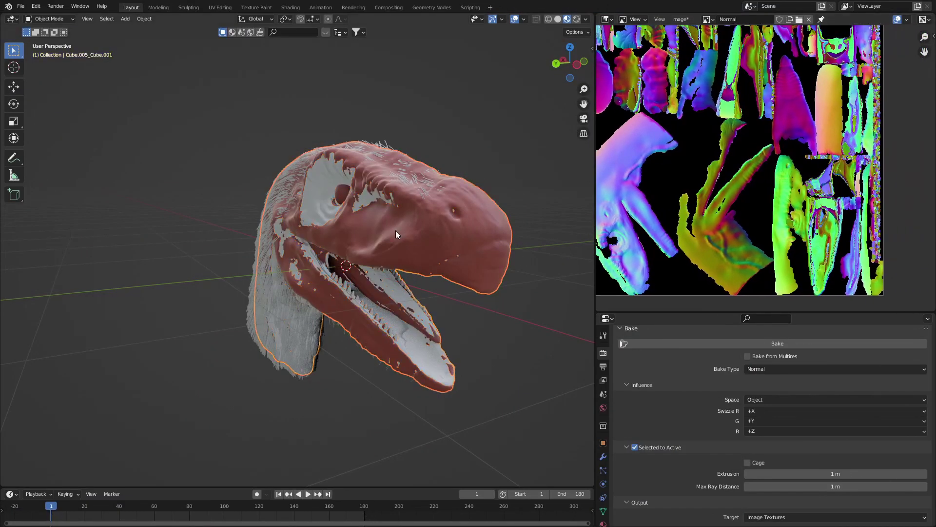
key("g")
key("y")
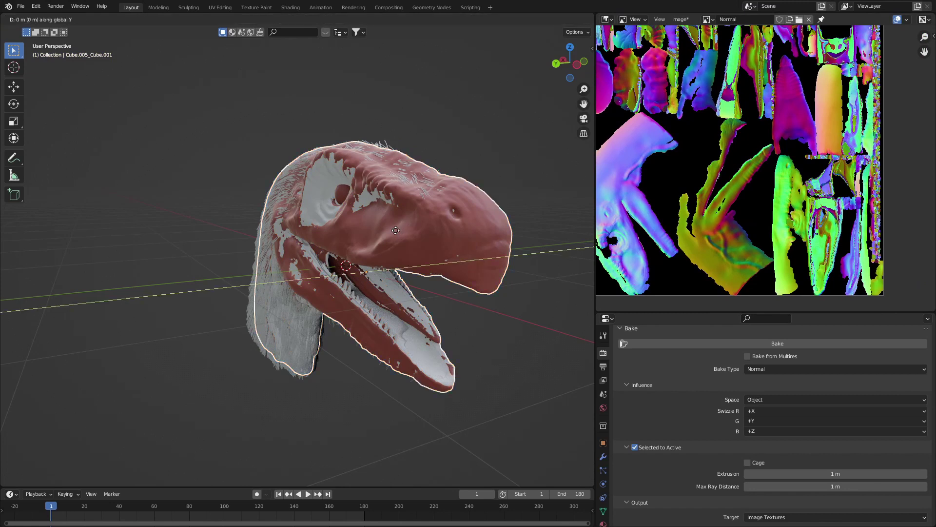
left_click(240, 222)
Step: Save the baked image as Normal.png and preview the low-poly head in Rendered shading
left_click(292, 220)
key("shift+alt+s")
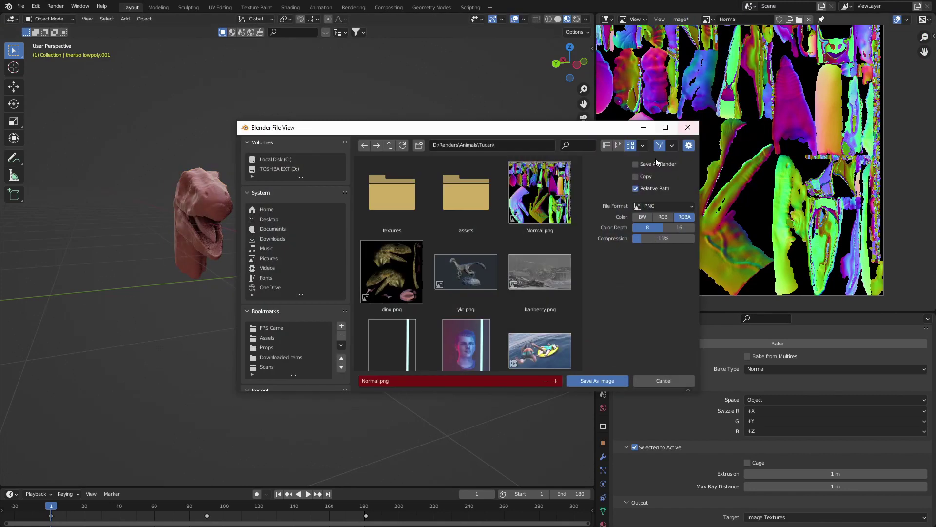
key("Return")
key("z")
left_click(449, 197)
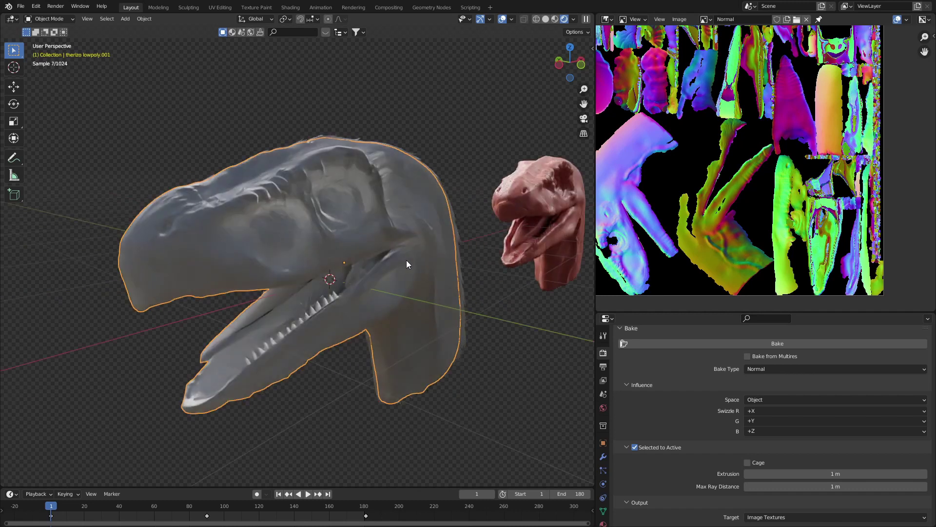
Step: Show the low-poly material in the Shader Editor and set the Normal Map node to Blender World Space
left_click(607, 19)
left_click(324, 113)
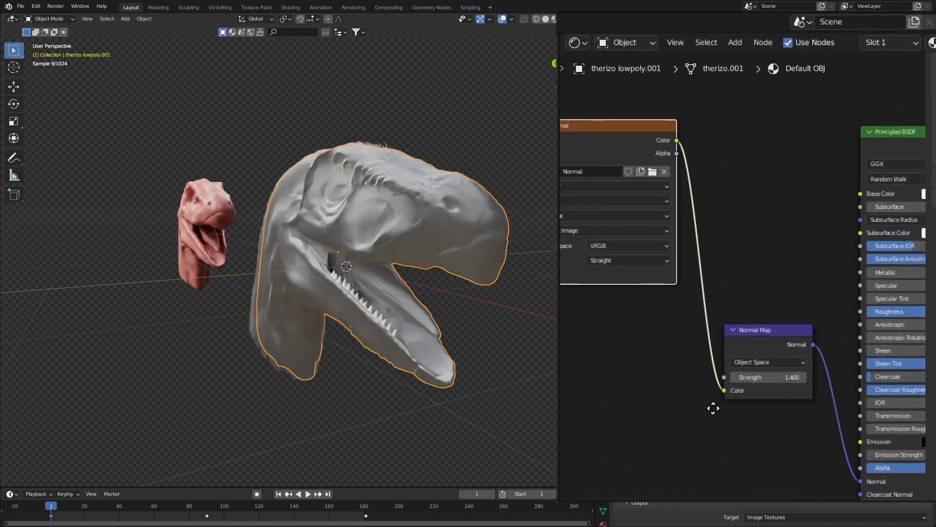
left_click(705, 396)
left_click(710, 450)
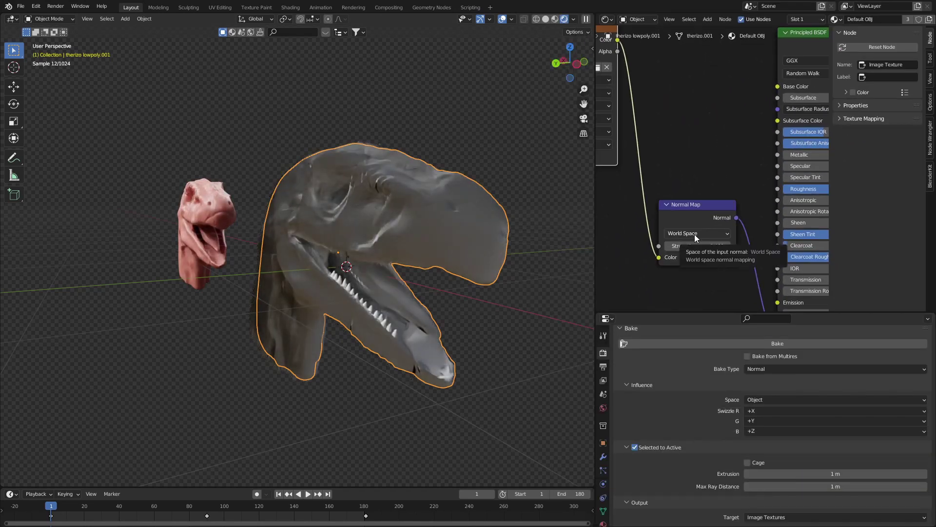
left_click(691, 278)
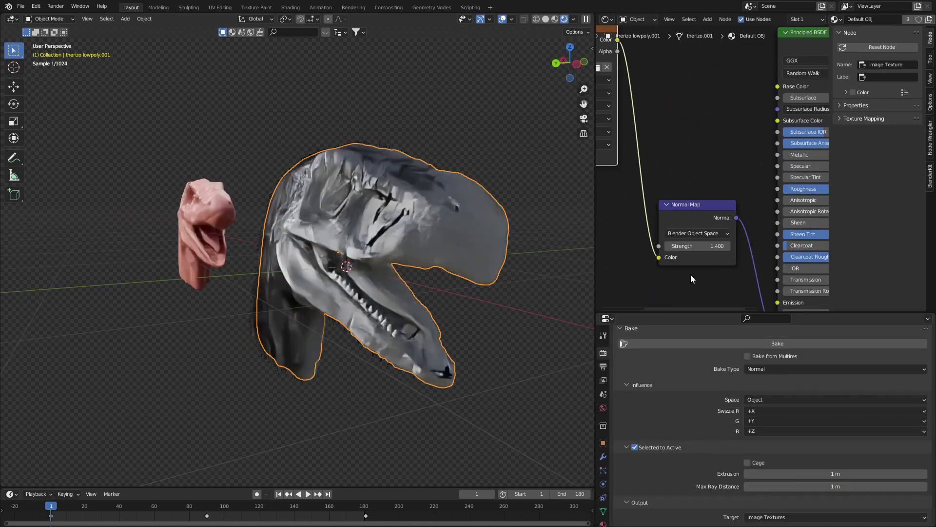
left_click(694, 233)
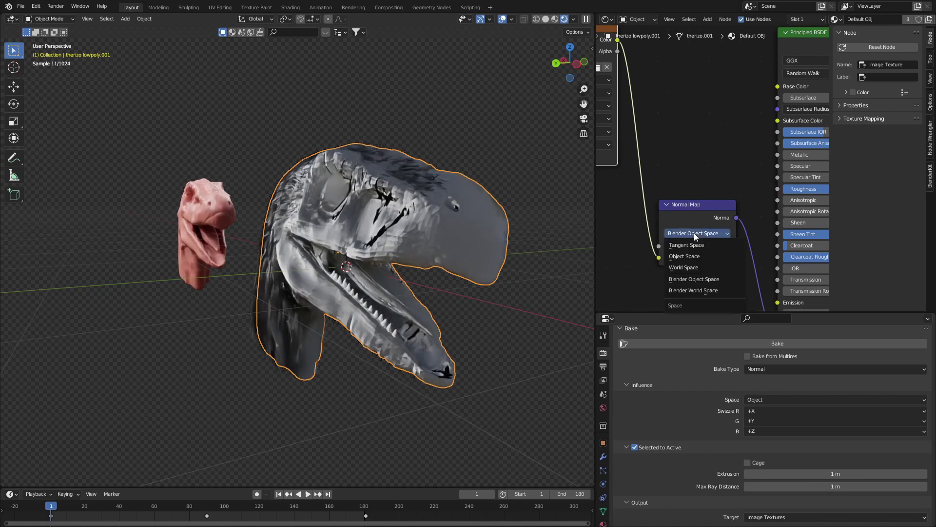
left_click(679, 291)
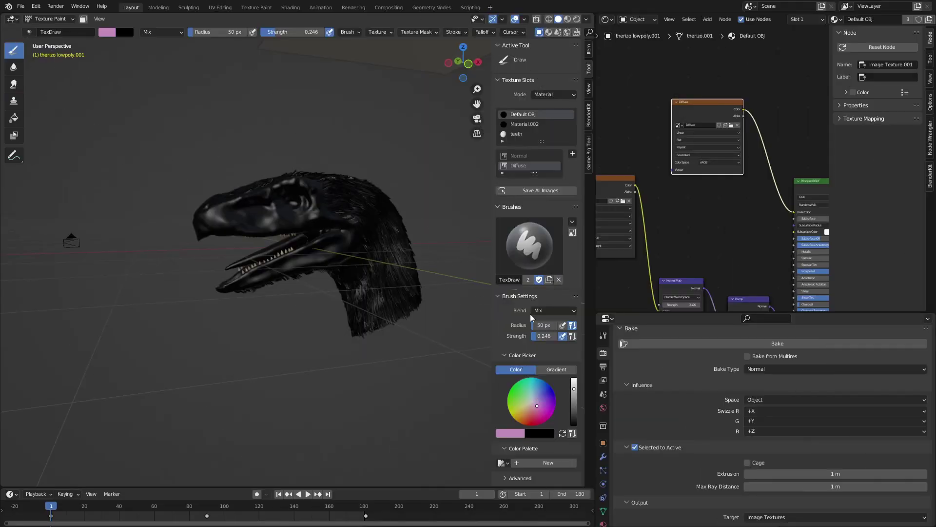
Step: Stencil-paint the TexturesCom_Reptiles0055 skin texture over the head, neck and jaw from several angles
scroll(553, 413, "down", 8)
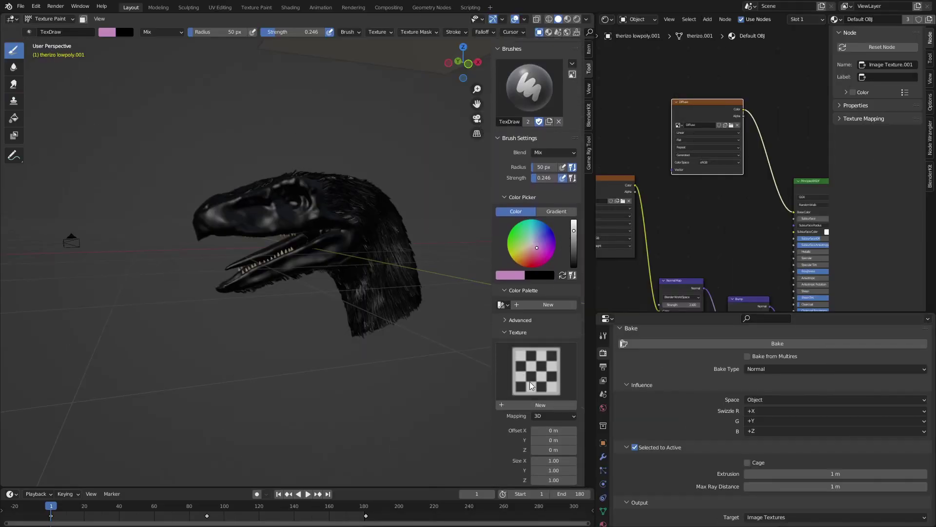
scroll(531, 385, "down", 4)
left_click(539, 293)
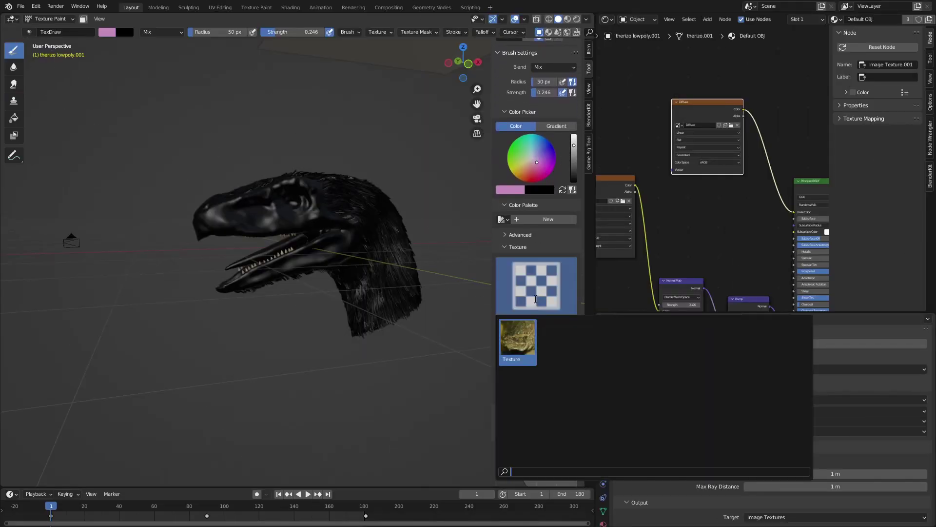
left_click(515, 333)
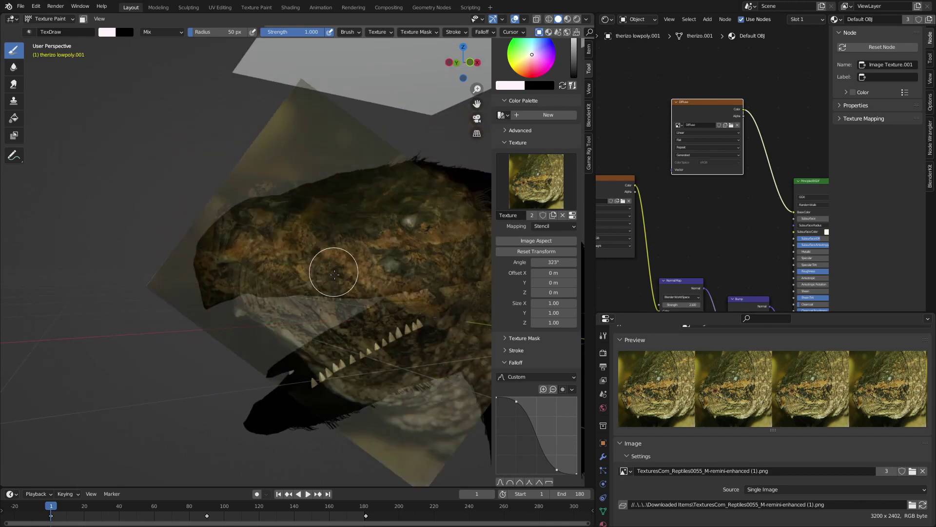
mouse_move(294, 243)
middle_mouse_down()
mouse_move(223, 238)
mouse_move(326, 210)
mouse_move(299, 241)
middle_mouse_up()
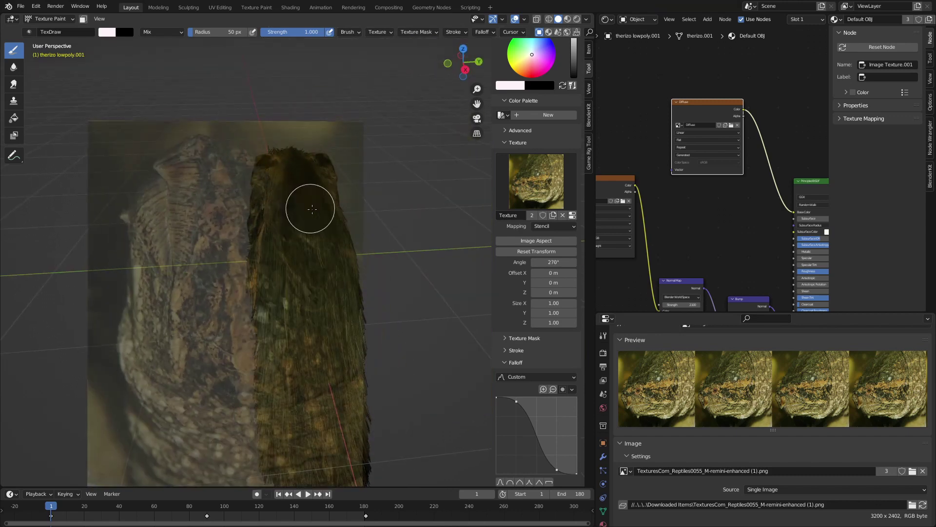
mouse_move(312, 208)
middle_mouse_down()
mouse_move(303, 267)
mouse_move(280, 203)
mouse_move(345, 207)
mouse_move(203, 251)
mouse_move(290, 215)
mouse_move(326, 327)
middle_mouse_up()
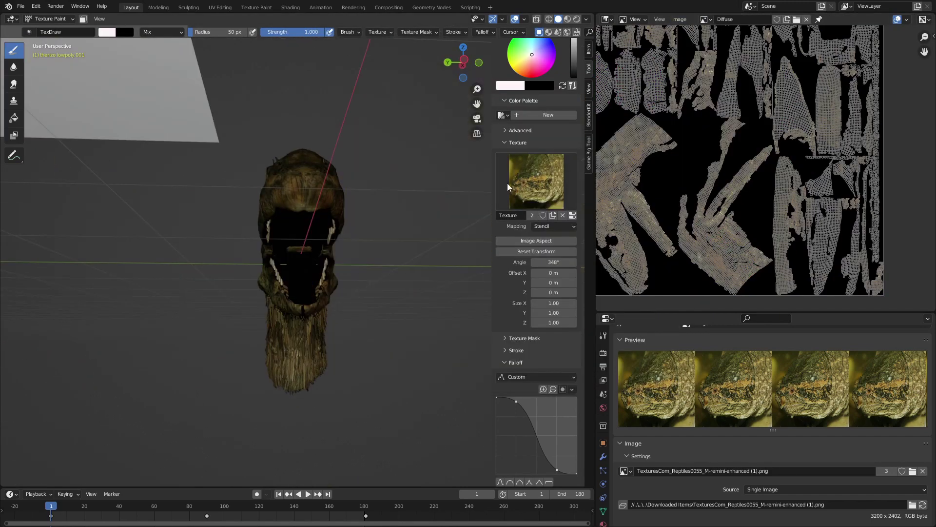
mouse_move(383, 251)
middle_mouse_down()
mouse_move(167, 198)
mouse_move(403, 391)
mouse_move(297, 382)
mouse_move(390, 266)
middle_mouse_up()
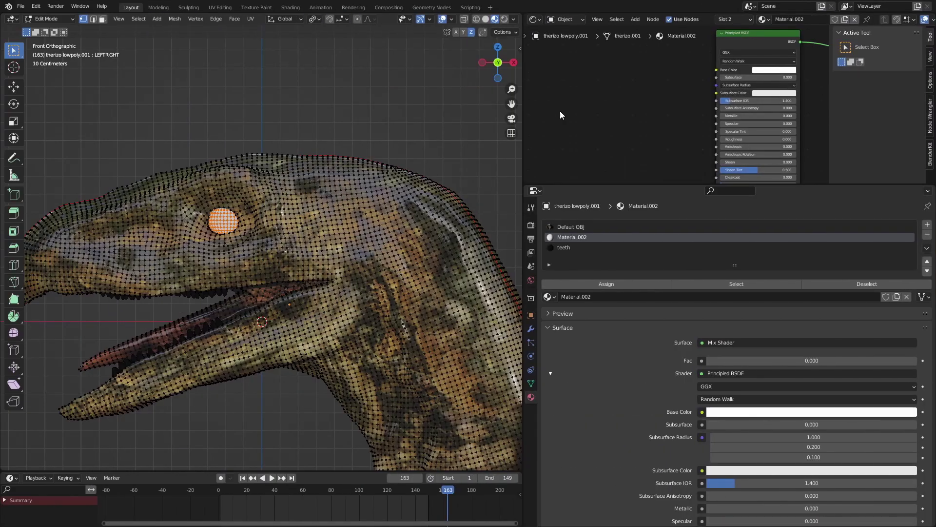
Step: Add an Image Texture node feeding the eye material's Base Color
key("shift+a")
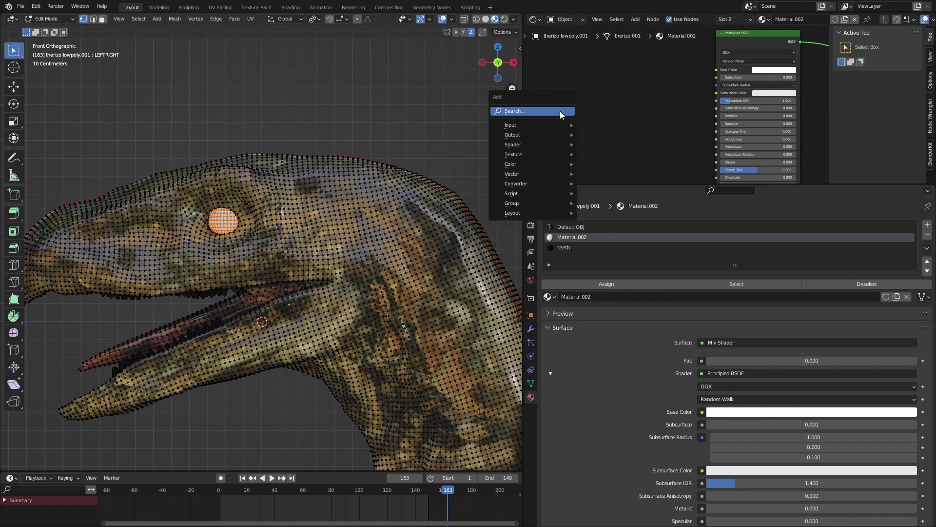
left_click(560, 114)
type("image")
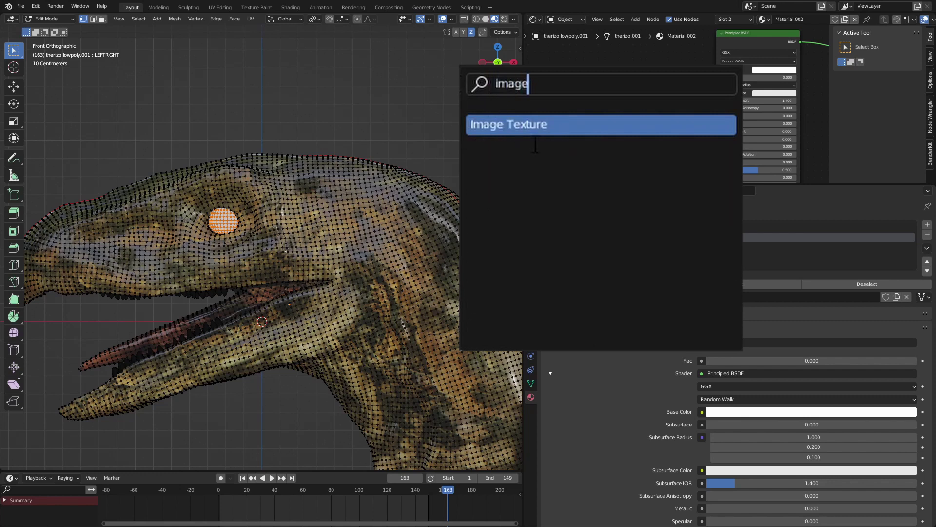
key("Return")
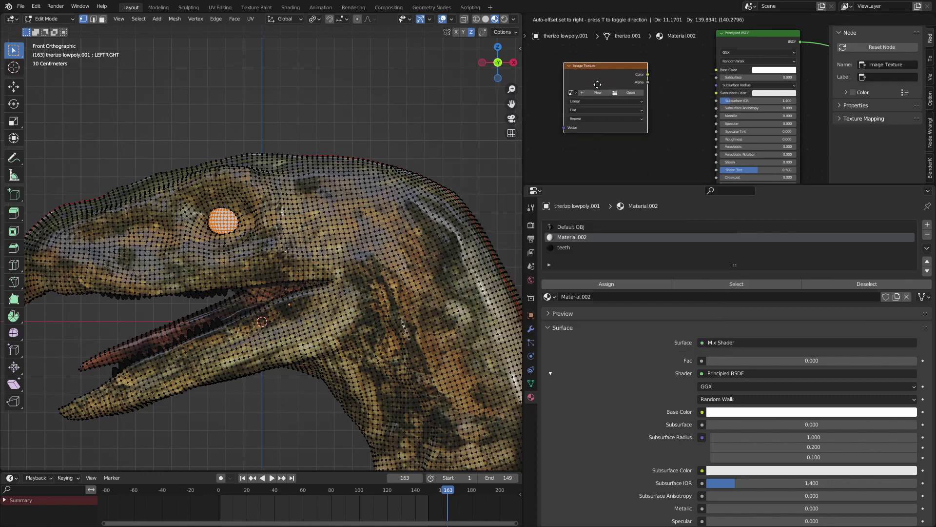
left_click_drag(691, 69, 716, 69)
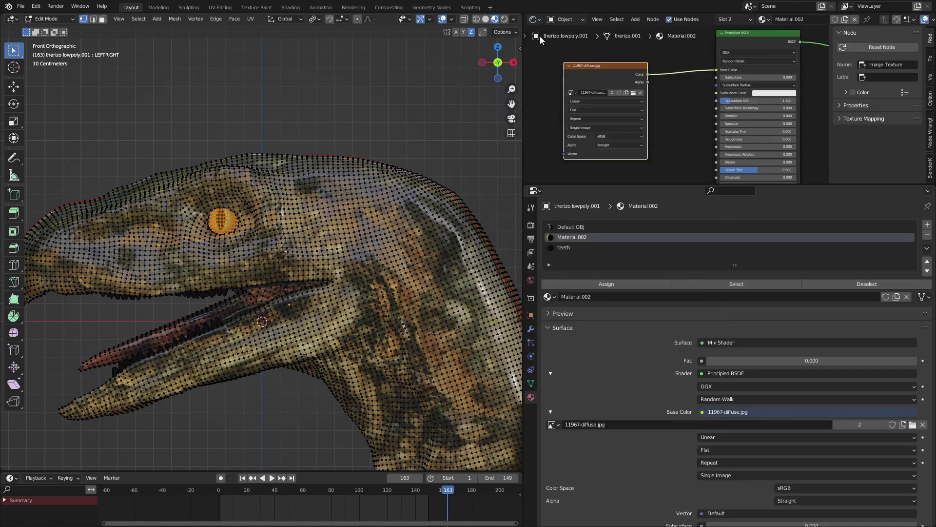
Step: Project the eye's UVs from view, then scale and rotate the island over the eye image
key("shift+F10")
key("s")
left_click(740, 128)
key("g")
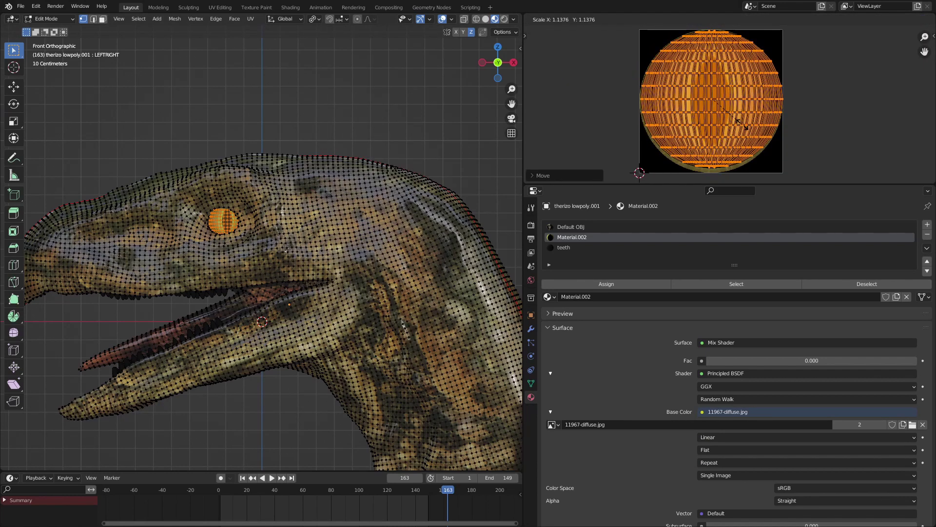
key("alt+a")
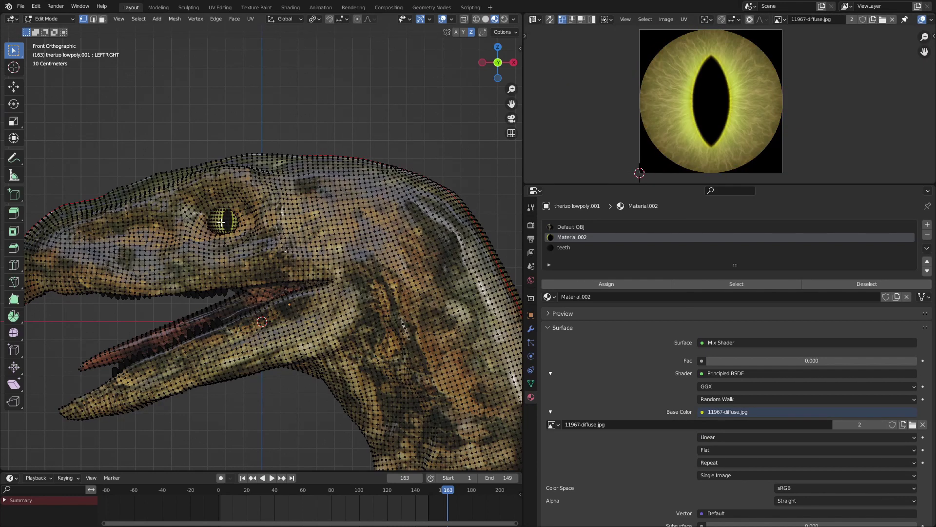
key("l")
key("r")
key("z")
left_click(312, 209)
middle_click_drag(312, 209, 297, 269)
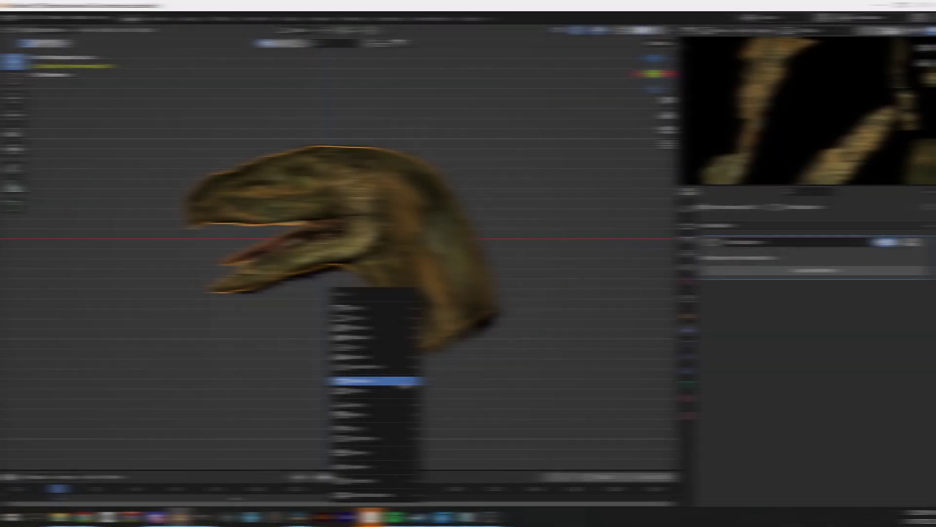
Step: Make the armature draw In Front and move it into the head
left_click(687, 357)
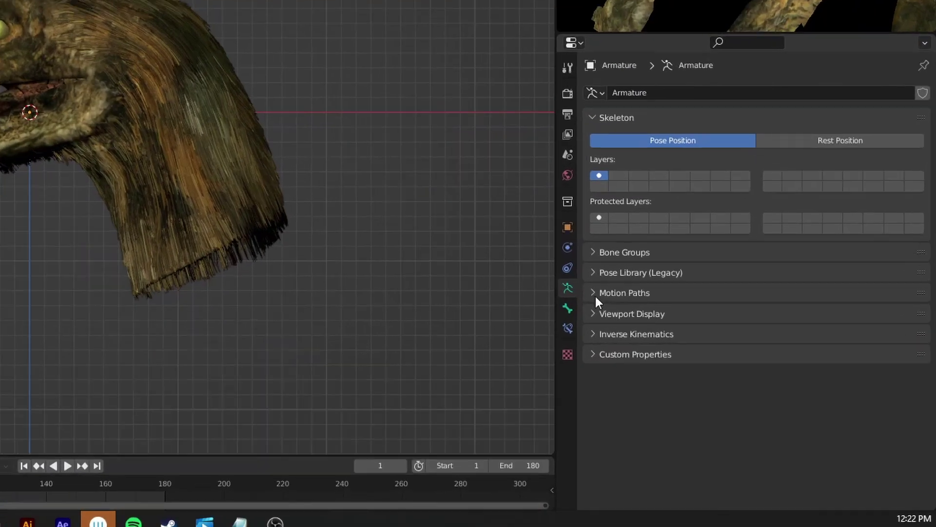
left_click(720, 375)
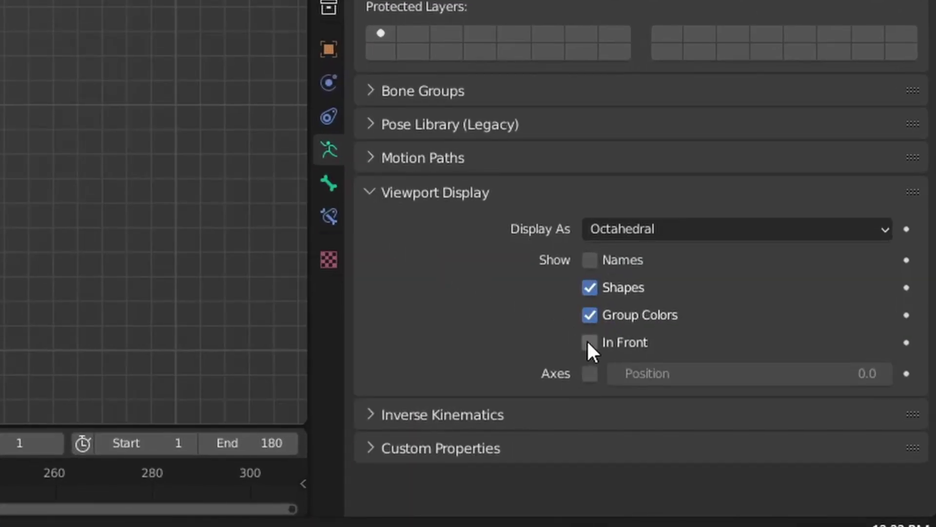
left_click(589, 341)
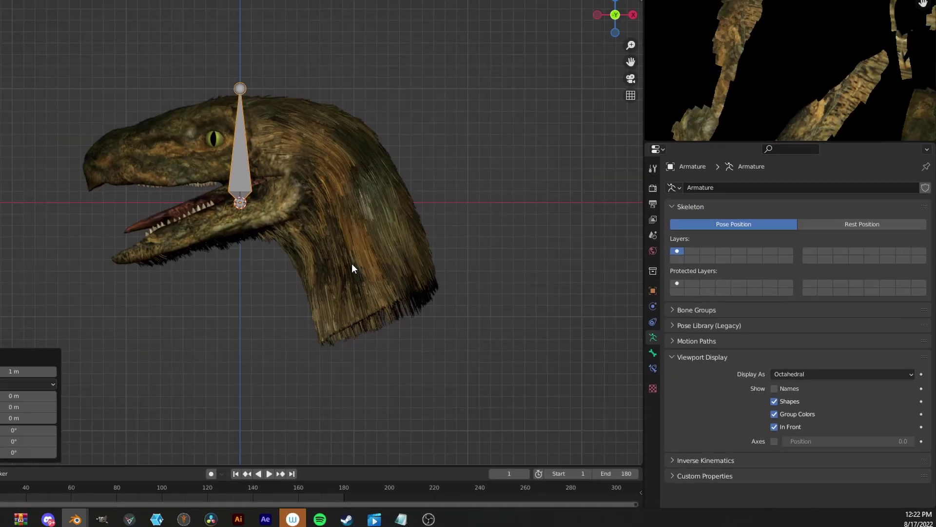
key("g")
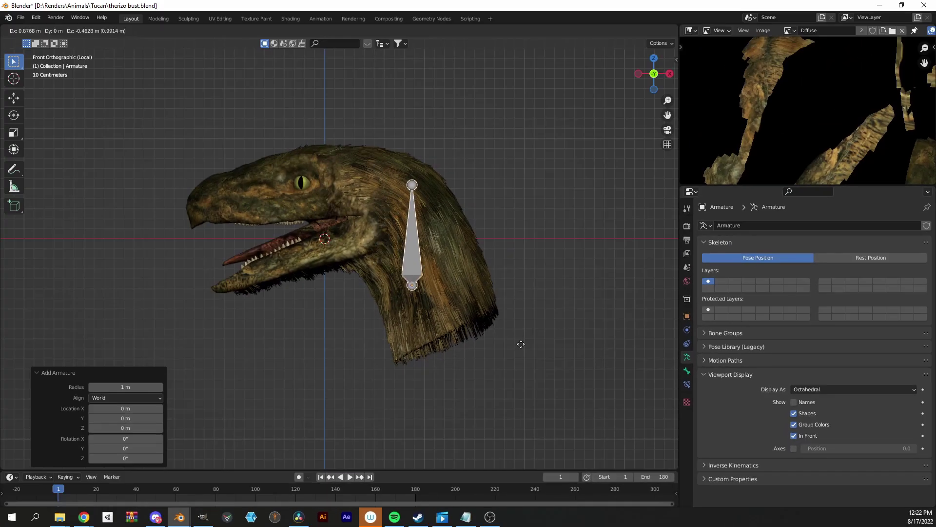
left_click(557, 389)
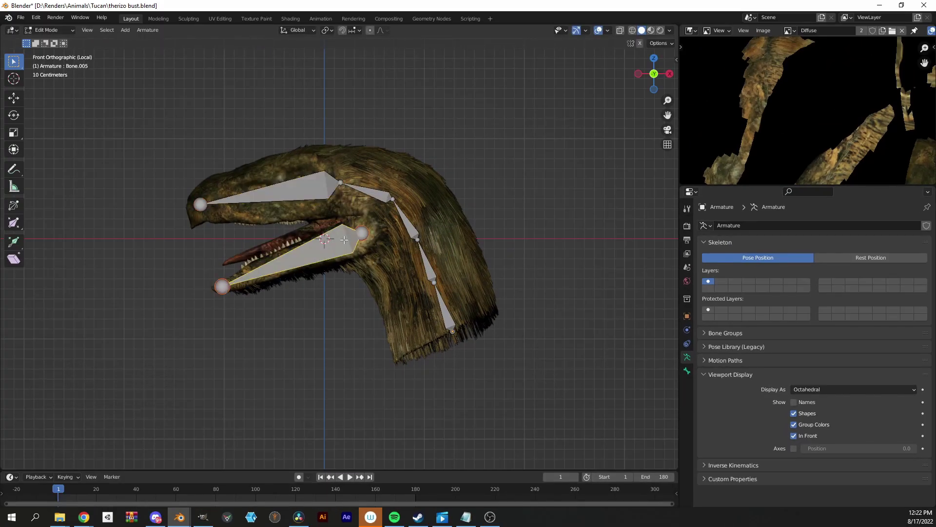
Step: Extrude a small jaw bone and rotate the upper jaw bone into place
left_click(328, 225)
left_click(345, 222)
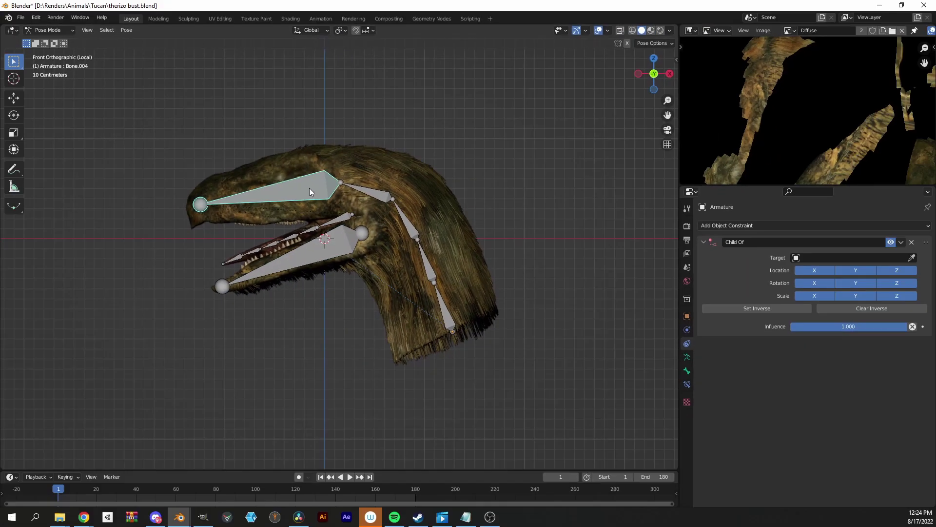
key("r")
left_click(308, 183)
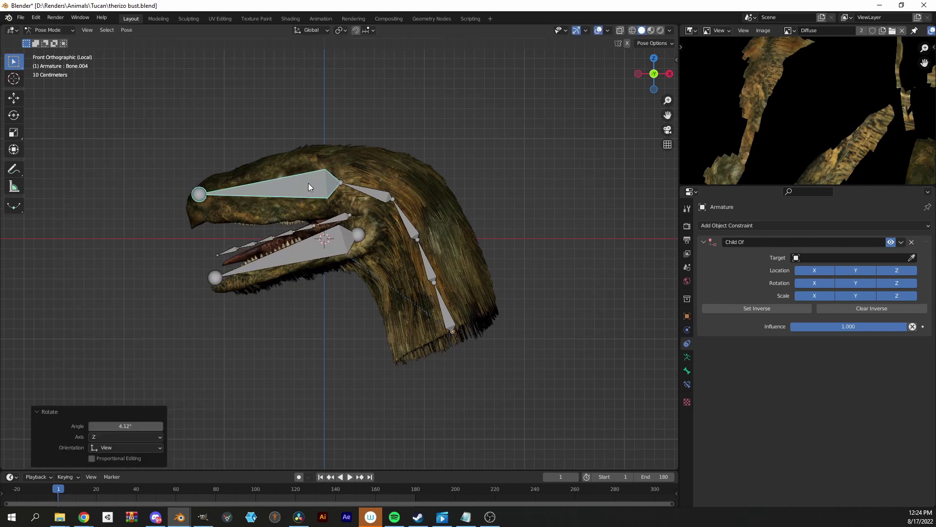
Step: Give neck bone Bone.003 an IK constraint targeting a new empty, and test it
left_click(364, 193)
key("shift+i")
left_click(340, 202)
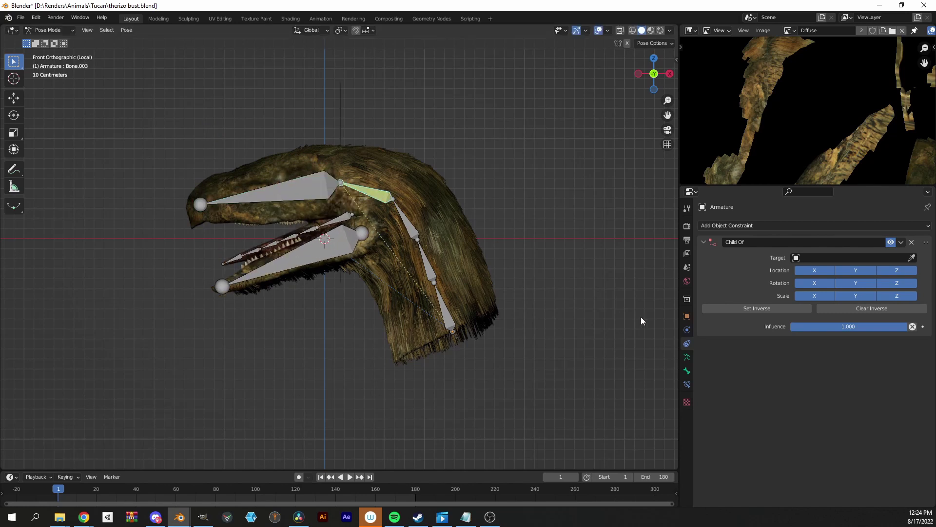
left_click(688, 384)
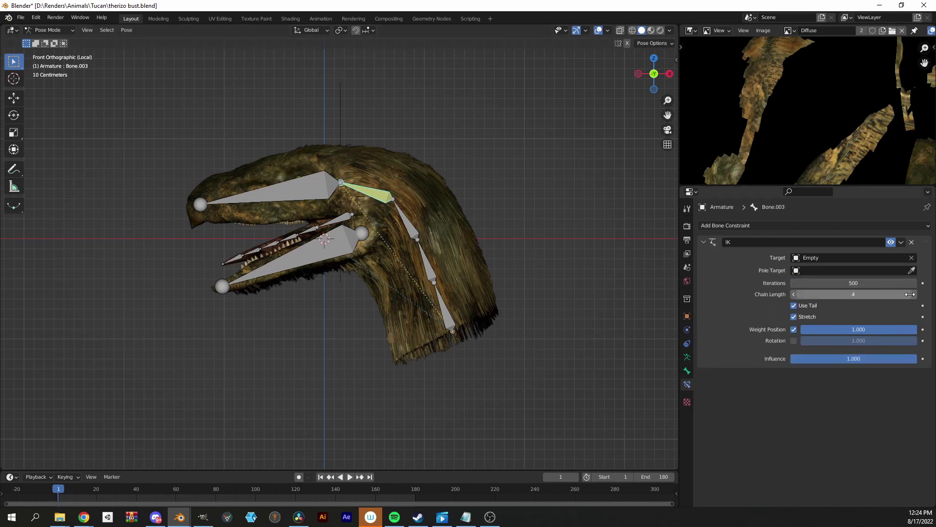
left_click(339, 128)
key("g")
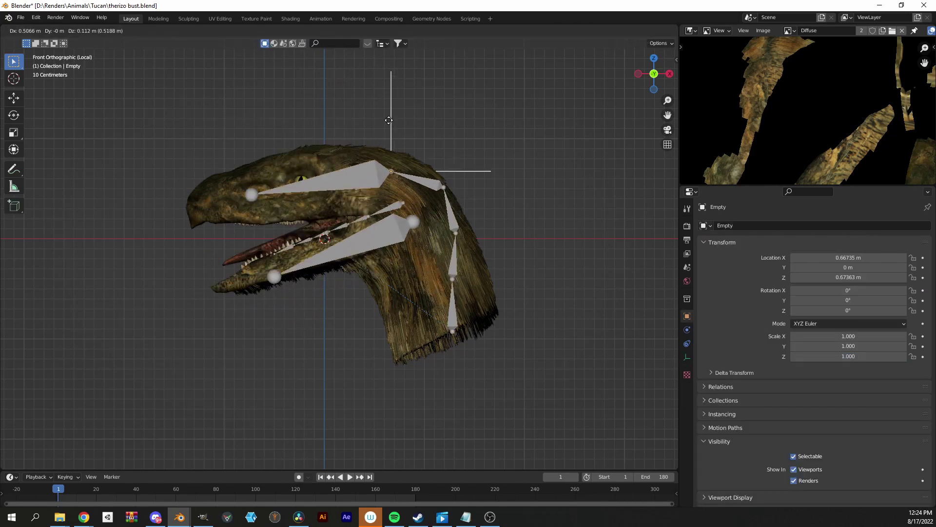
left_click(367, 122)
key("ctrl+z")
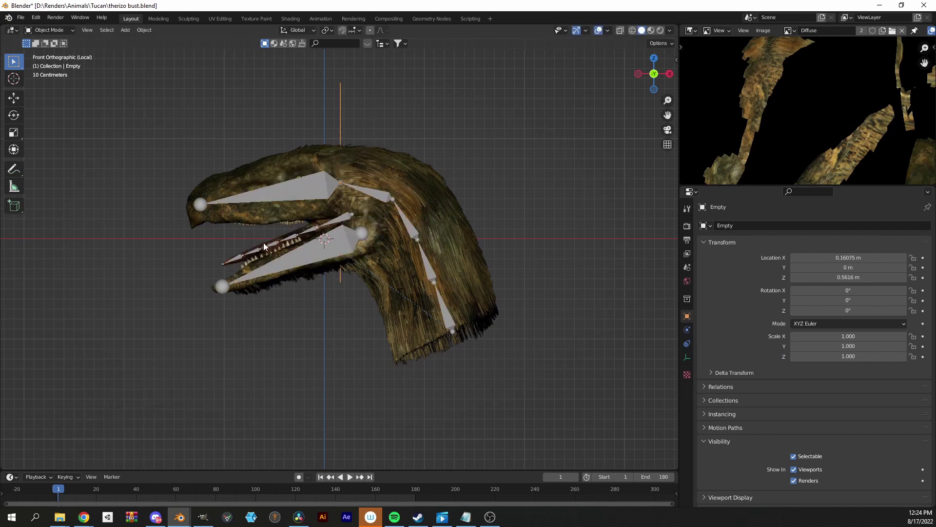
Step: Add IK constraints with new target empties to the lower and upper jaw bones
left_click(244, 256)
key("ctrl+Tab")
left_click(226, 262)
key("shift+i")
left_click(221, 262)
left_click(262, 192)
key("shift+i")
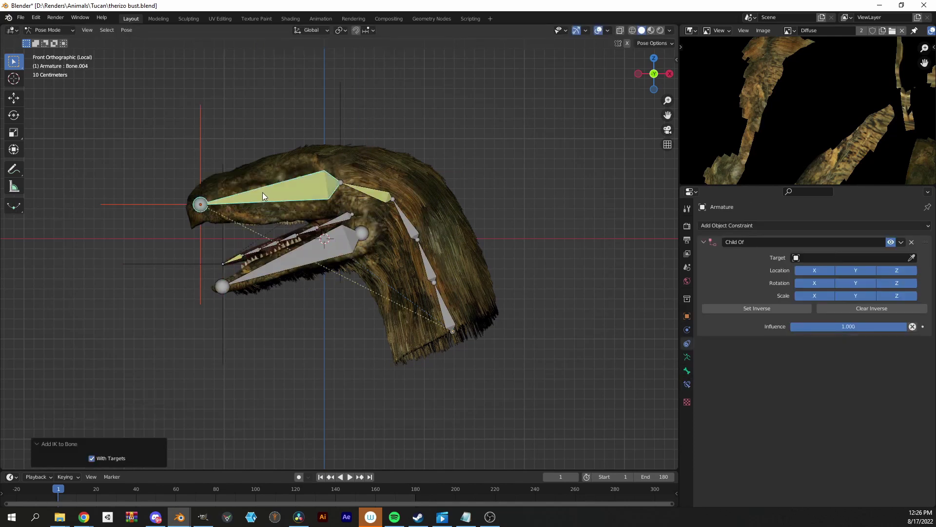
key("ctrl+Tab")
key("ctrl+p")
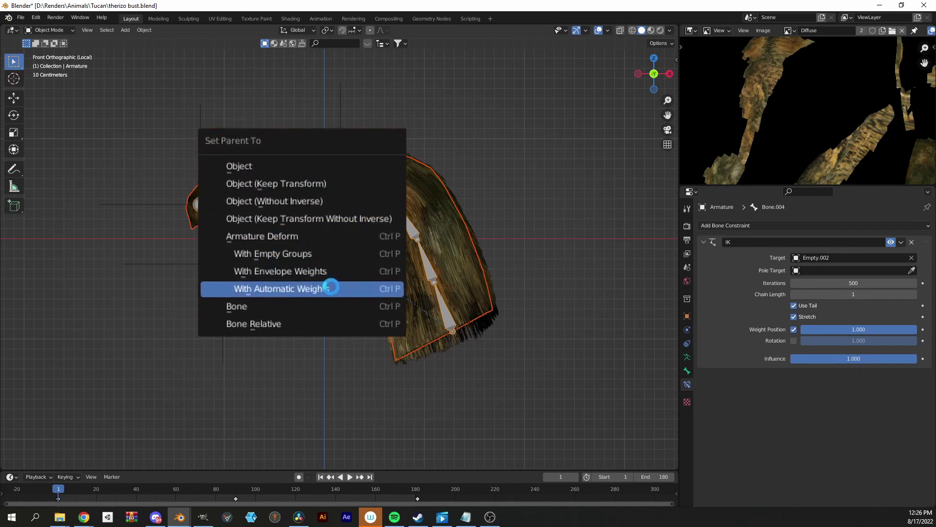
Step: Bind with automatic weights, test-rotate the head empty, and move the Armature modifier above ParticleSystem
left_click(330, 282)
left_click(341, 139)
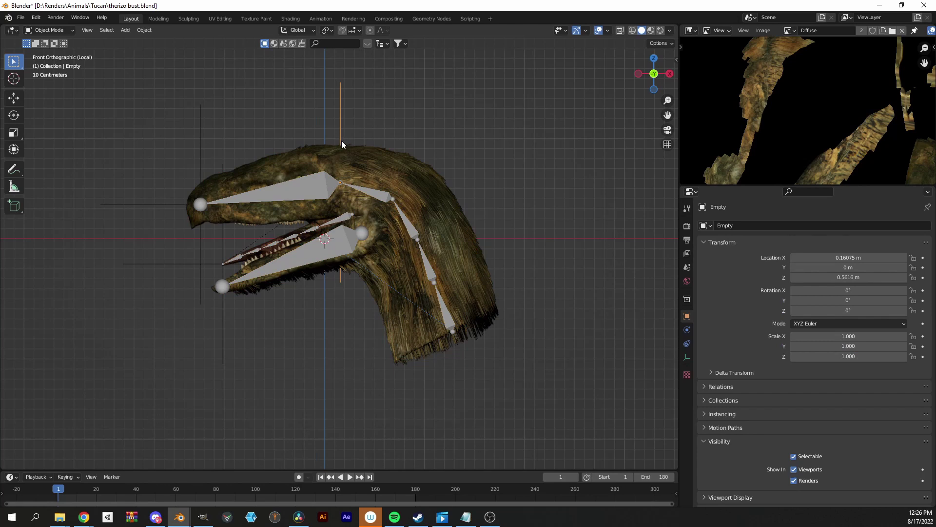
key("r")
key("r")
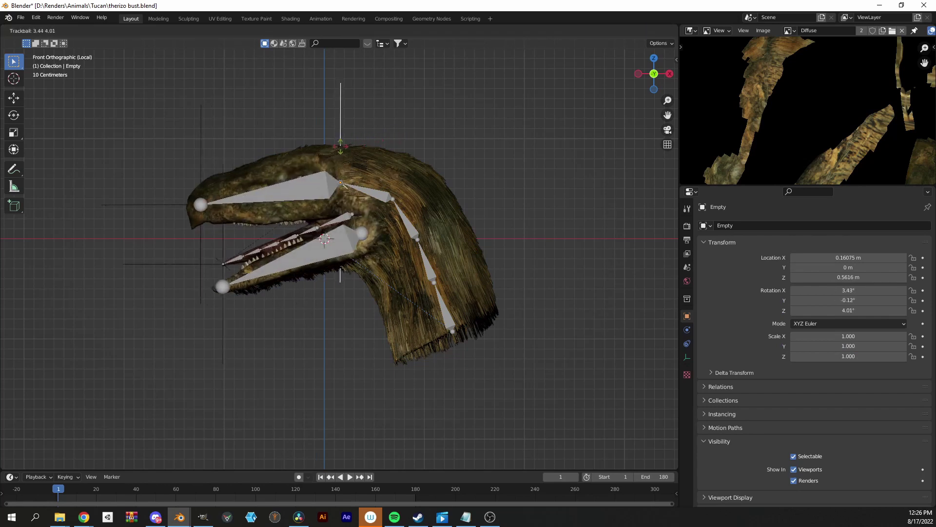
left_click(342, 184)
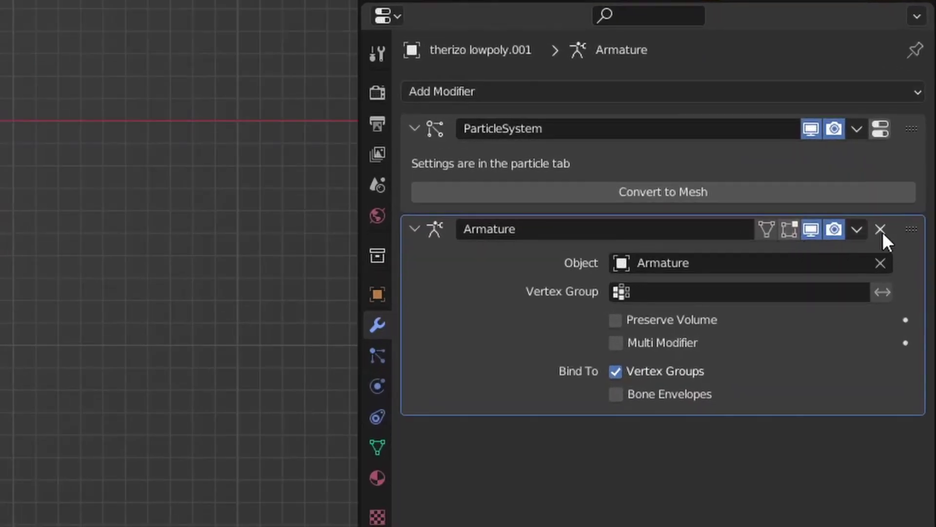
left_click_drag(912, 226, 899, 130)
left_click_drag(907, 126, 870, 143)
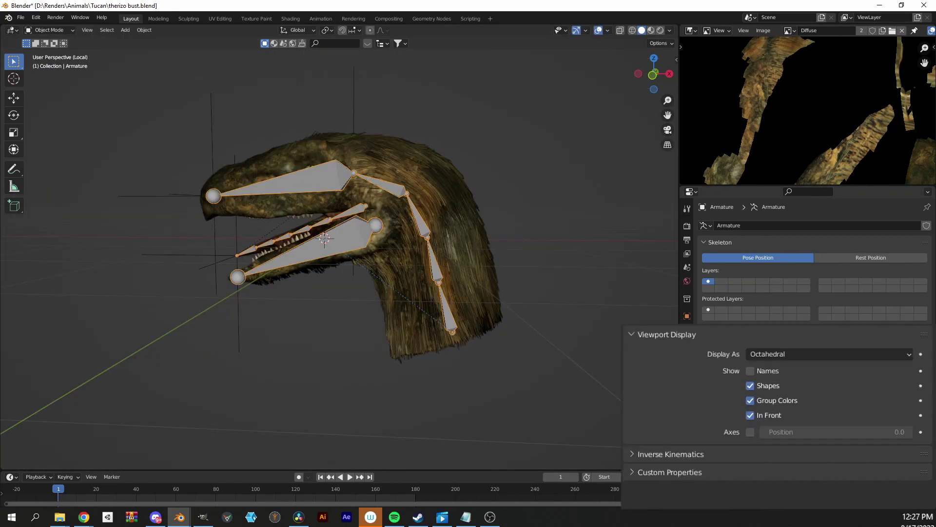
Step: Display the armature's bones as Stick and frame the head in the view
left_click(593, 196)
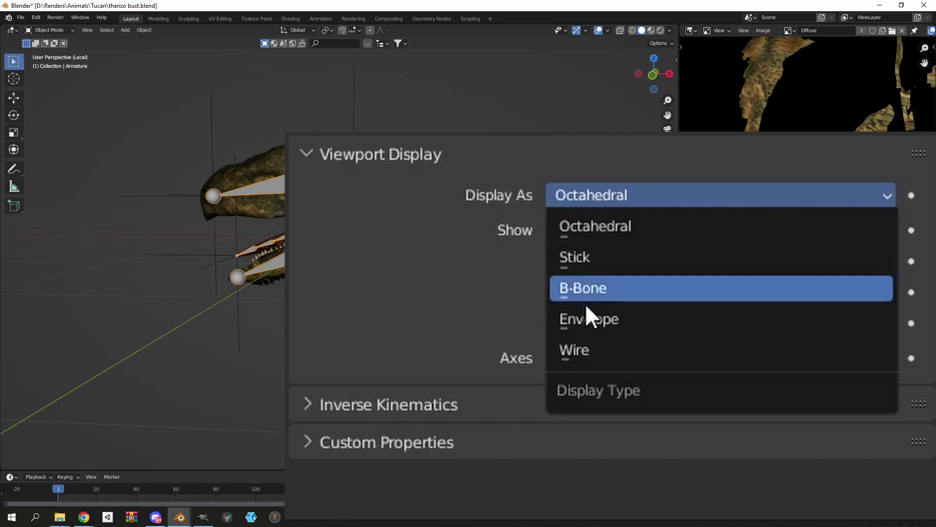
left_click(590, 256)
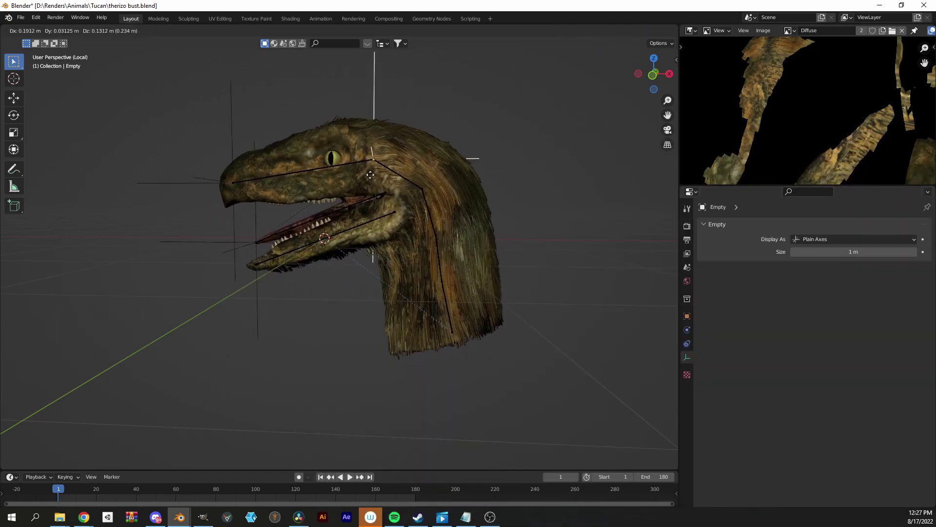
left_click(375, 179)
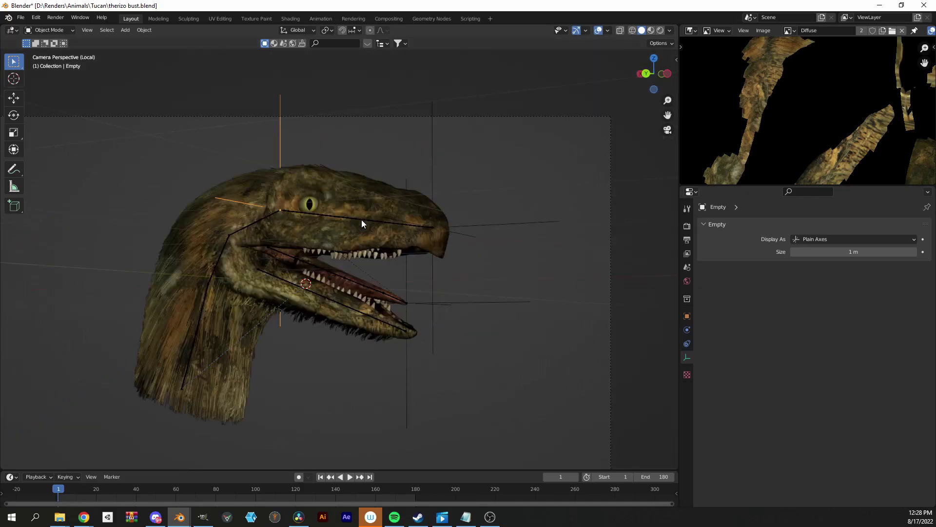
middle_click_drag(443, 227, 465, 252, "shift")
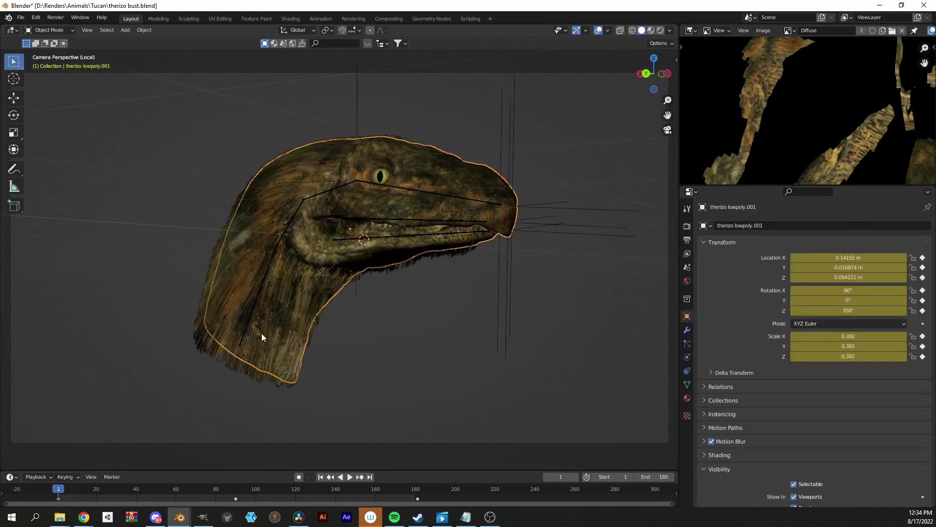
Step: Clear the head empty's rotation and keyframe its first poses, 20 frames apart, from frame 0
key("KP_3")
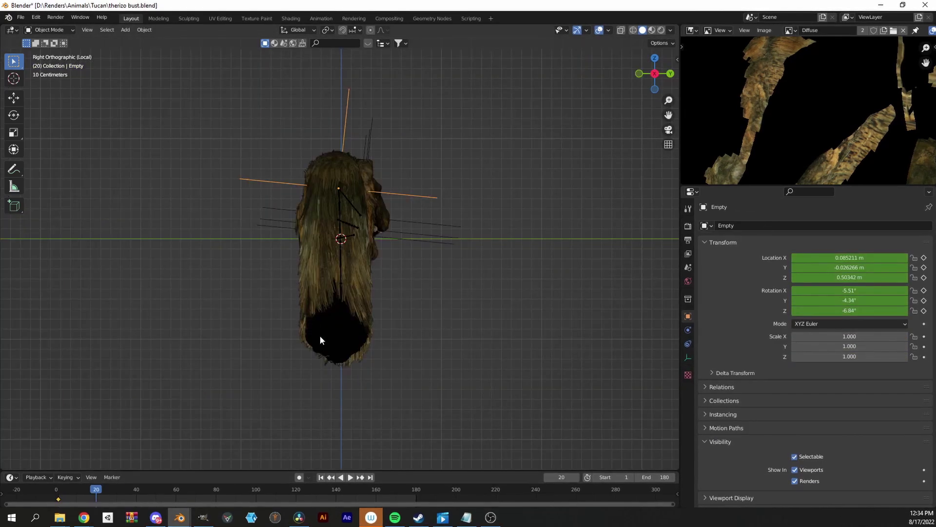
key("shift+Left")
key("alt+r")
key("i")
key("KP_1")
key("Up")
key("i")
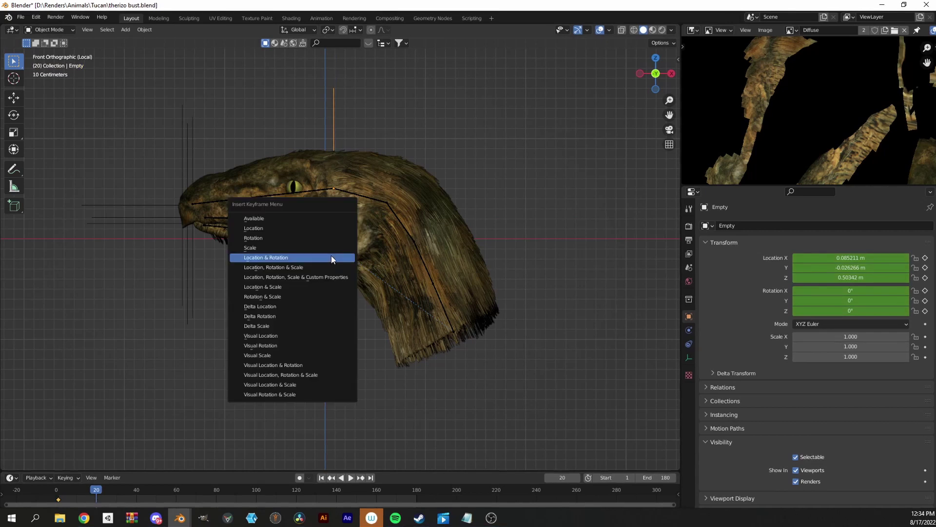
left_click(332, 255)
key("Up")
key("r")
key("i")
Step: Continue posing and keying the head empty's location and rotation every 20 frames up to frame 180
key("Up")
key("g")
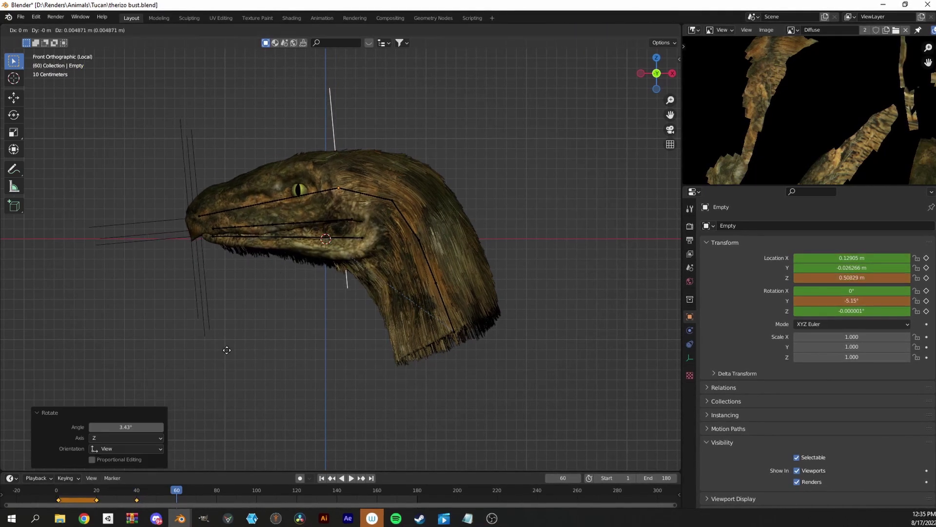
key("i")
key("Up")
key("r")
key("i")
key("Up")
key("i")
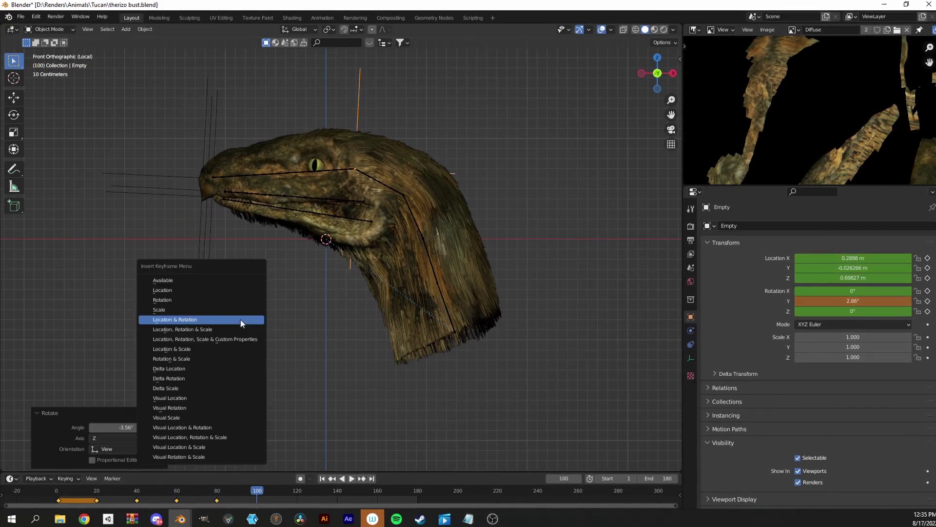
left_click(241, 320)
key("Up")
key("g")
key("i")
left_click(337, 310)
key("Up")
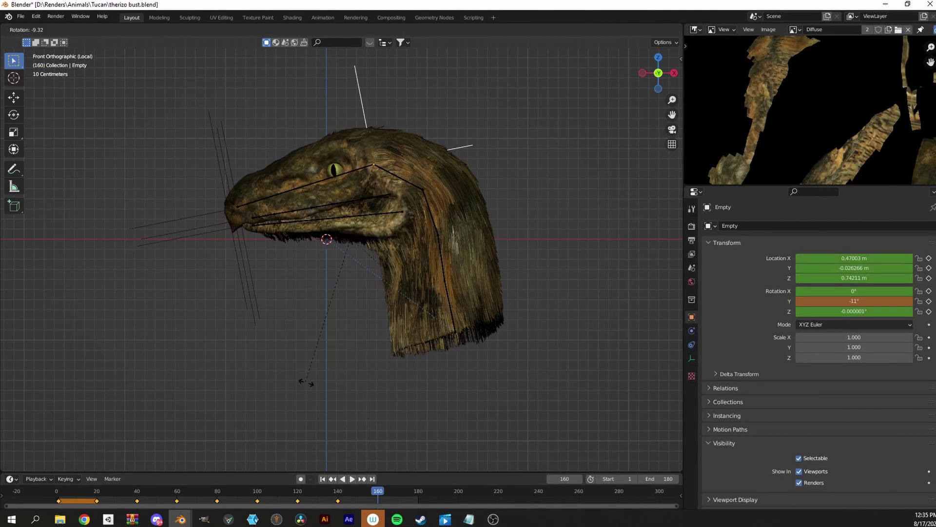
key("i")
Step: Parent one snout empty to the other and try repositioning it near the snout tip
left_click(279, 324)
key("Up")
left_click(236, 253)
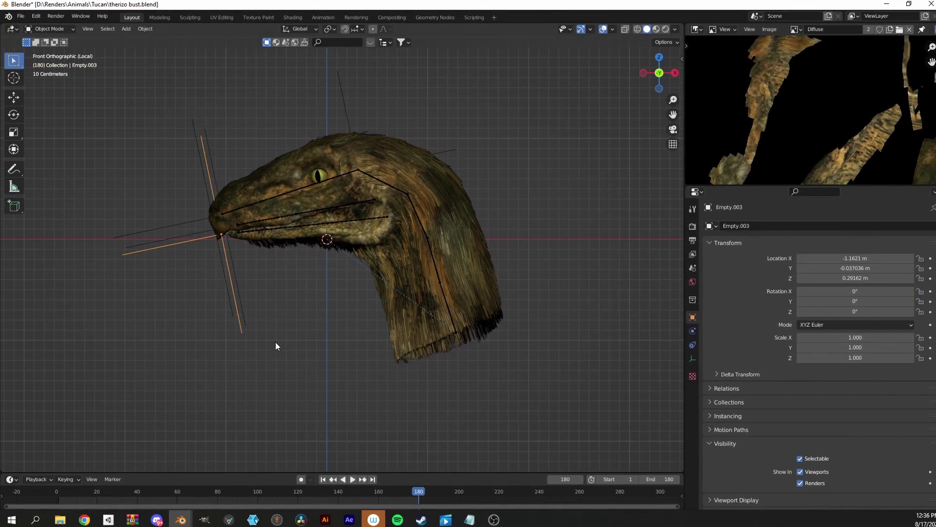
left_click(202, 255)
left_click_drag(223, 246, 235, 264)
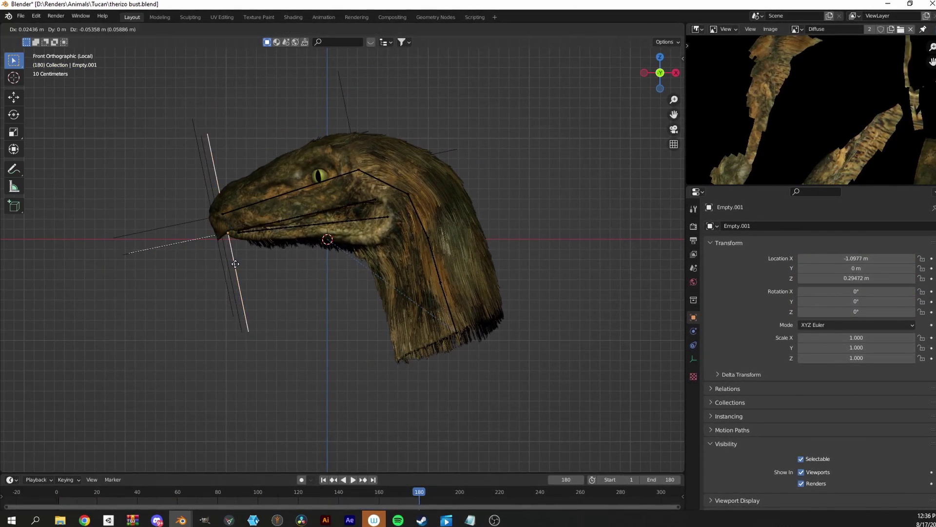
right_click(241, 290)
key("ctrl+z")
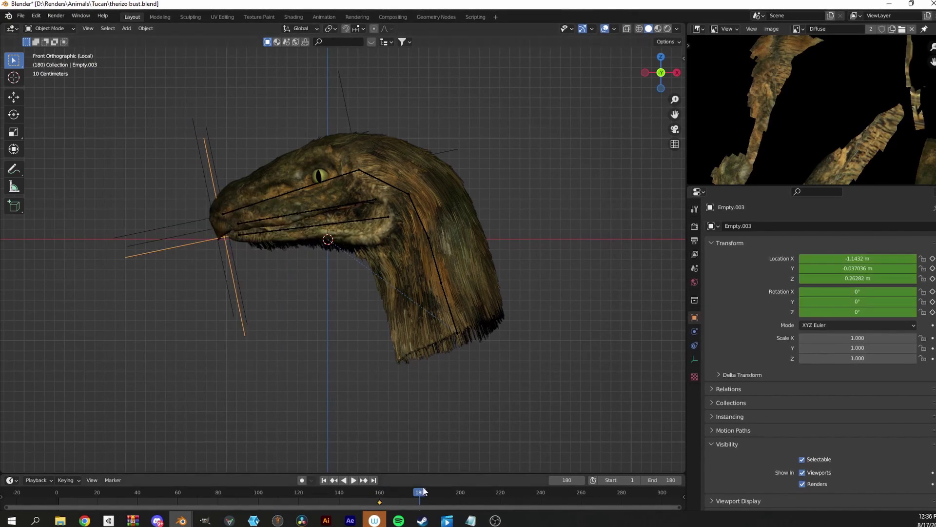
key("ctrl+z")
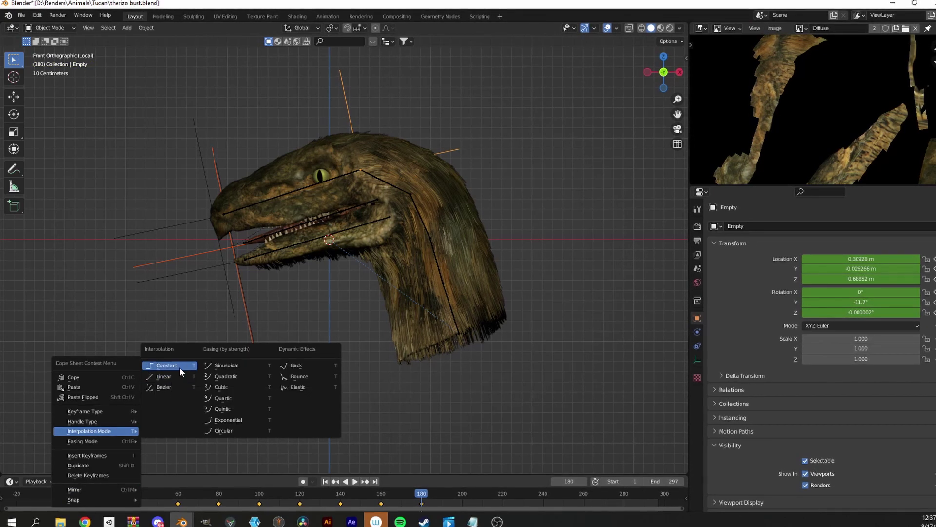
Step: Preview the animation, try a jaw-control rotation on Empty.003, then undo it
left_click(179, 367)
key("space")
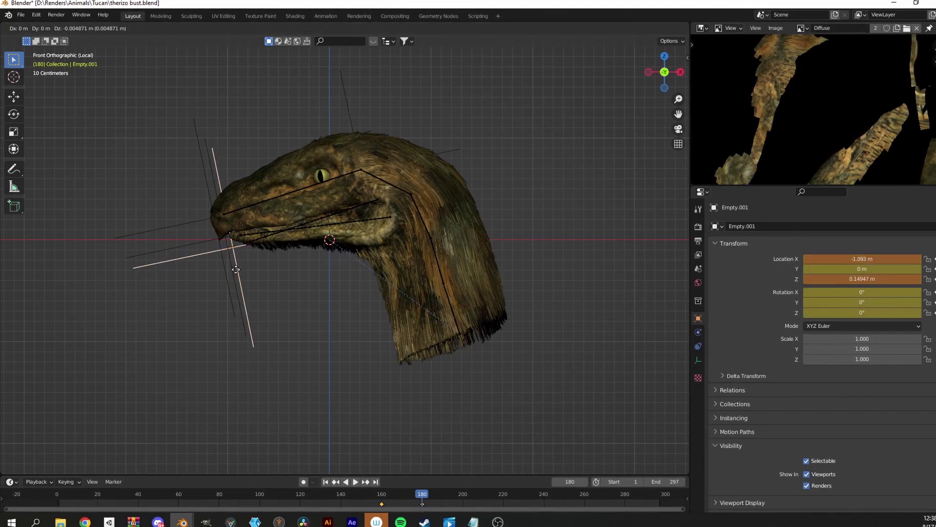
left_click(236, 270)
key("space")
right_click(362, 432)
left_click(353, 420)
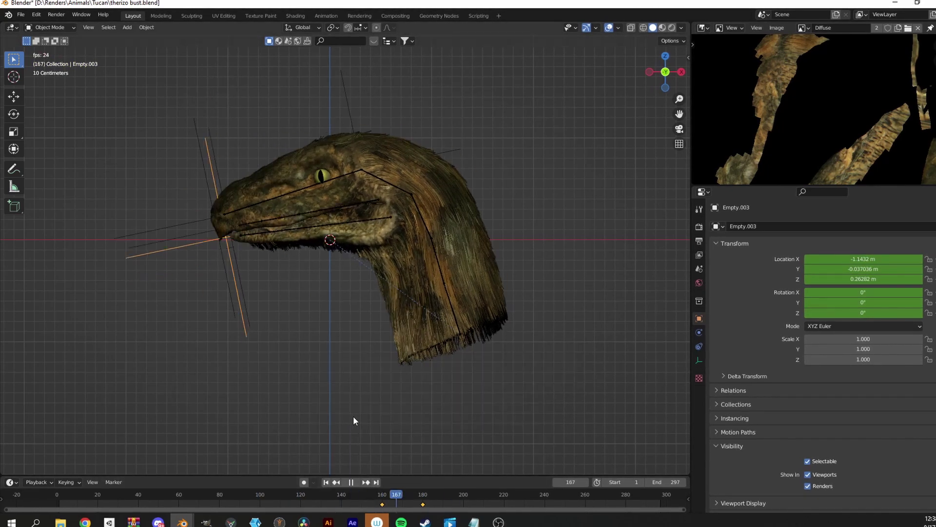
left_click(210, 238)
key("ctrl+z")
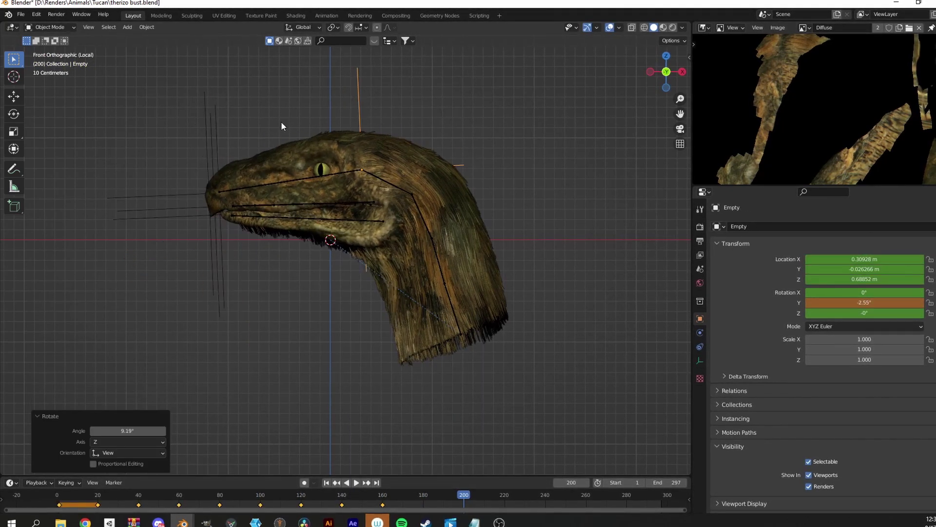
key("ctrl+z")
Step: Rotate and move the head Empty at a later frame and key its location and rotation
middle_click_drag(411, 142, 449, 342)
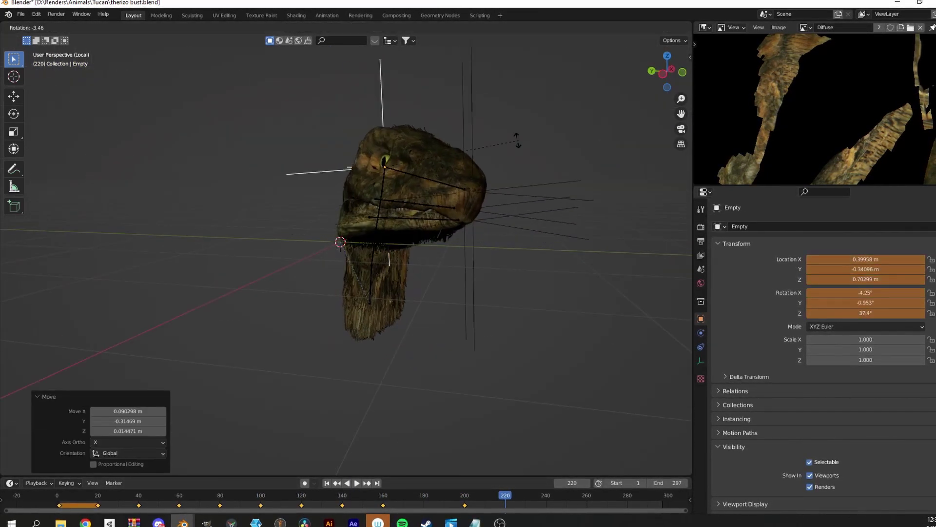
key("Up")
key("r")
left_click(321, 306)
key("Up")
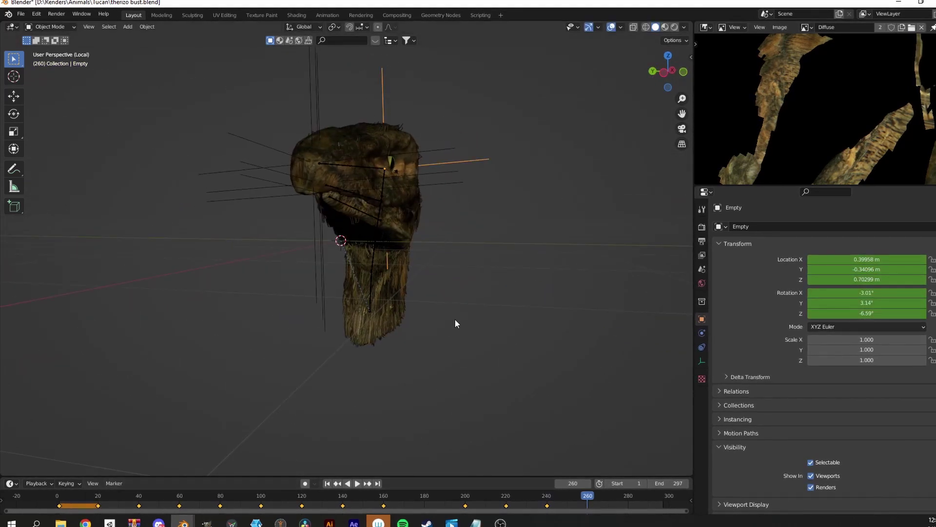
key("g")
left_click(439, 201)
key("i")
left_click(368, 191)
Step: Preview through the camera, then turn the head Empty at frame 260
key("space")
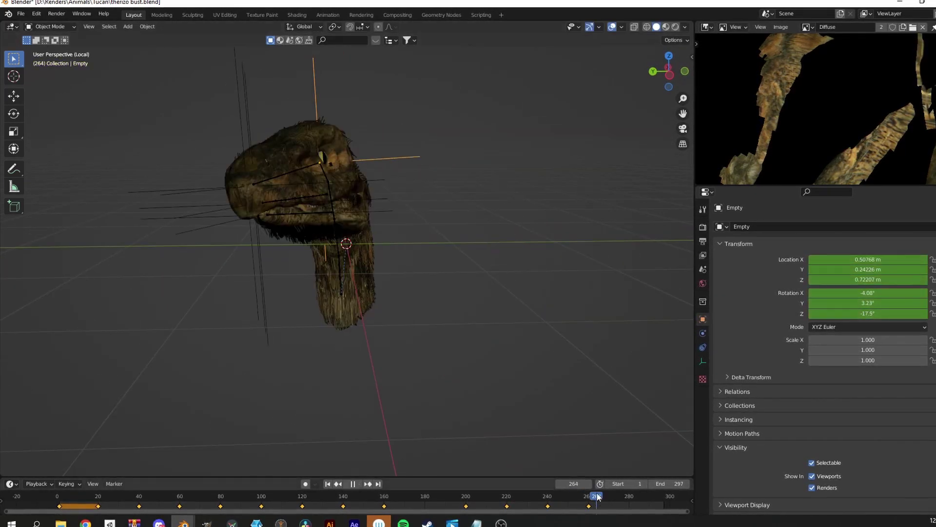
key("KP_0")
left_click(555, 496)
key("Up")
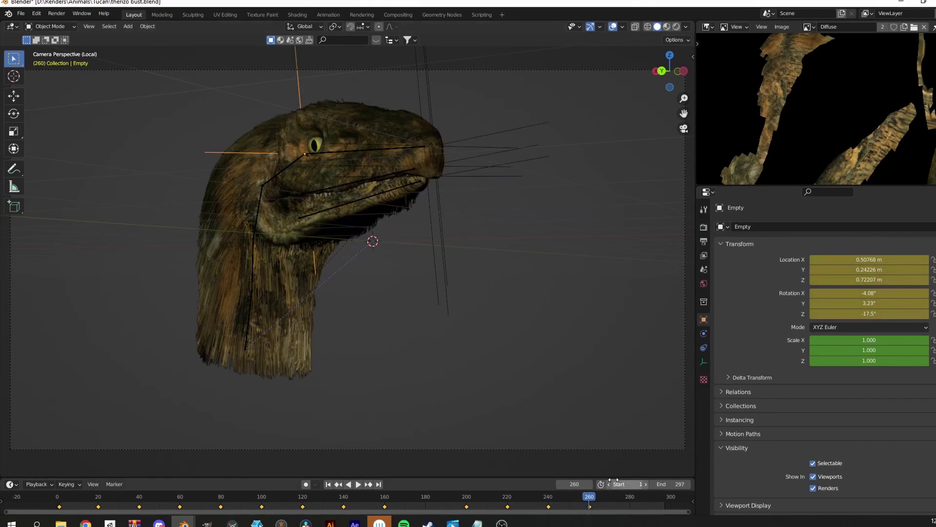
key("r")
left_click(425, 364)
Step: Move the jaw control to open the mouth, reset the head rotation, and set End to 300
key("space")
left_click(385, 229)
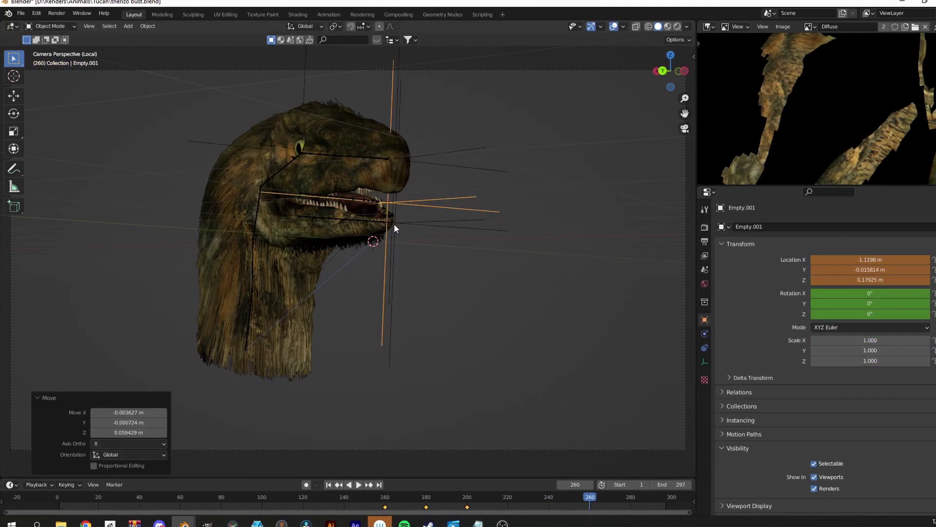
left_click(600, 498)
left_click(297, 92)
key("alt+r")
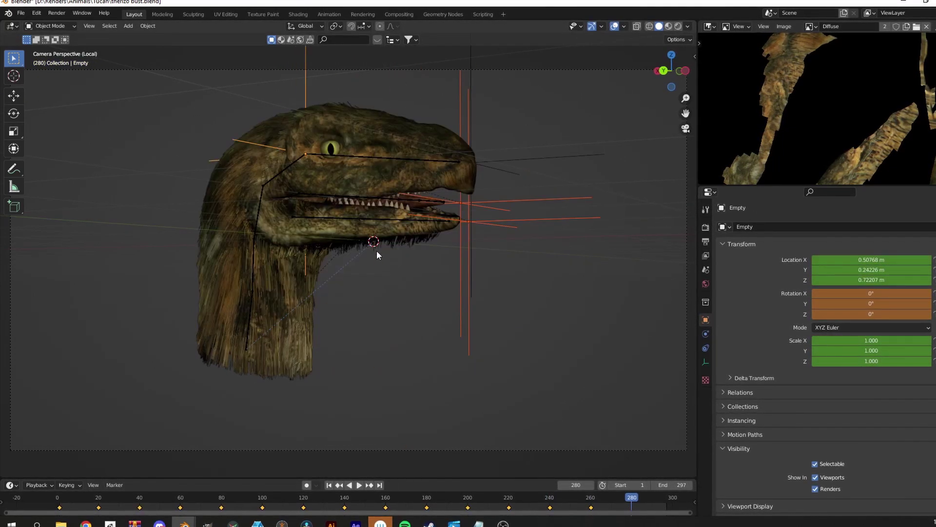
left_click(655, 486)
left_click(655, 485)
left_click(68, 500)
Step: Copy the three selected empties and jump near the end of the animation
key("space")
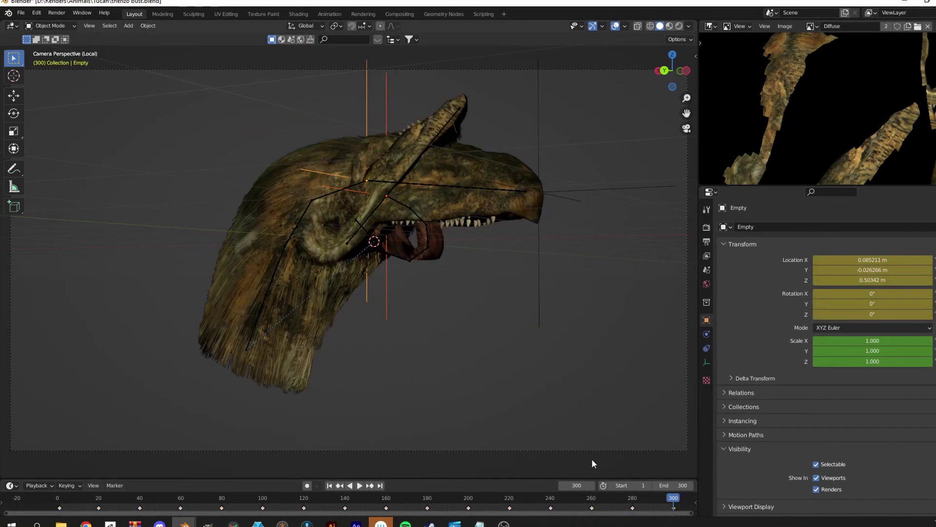
left_click(671, 498)
key("ctrl+c")
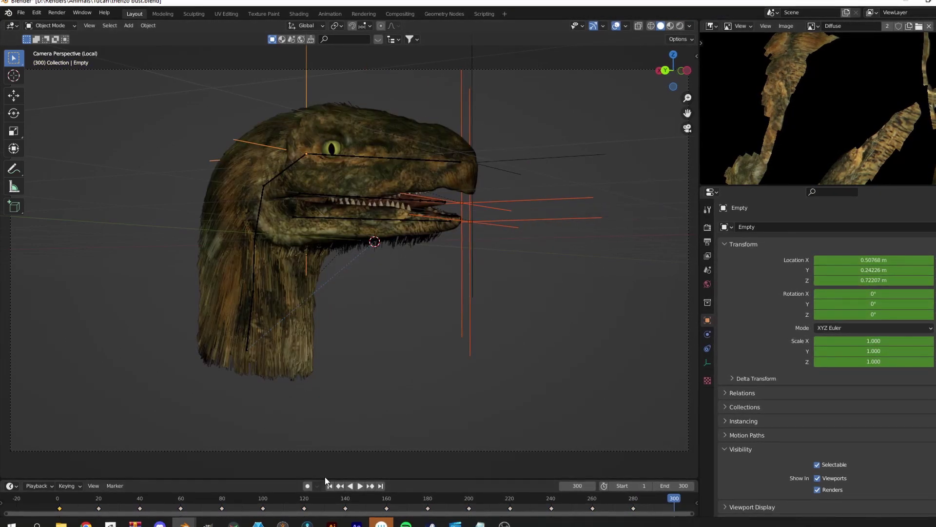
left_click_drag(326, 479, 325, 448)
key("ctrl+v")
key("g")
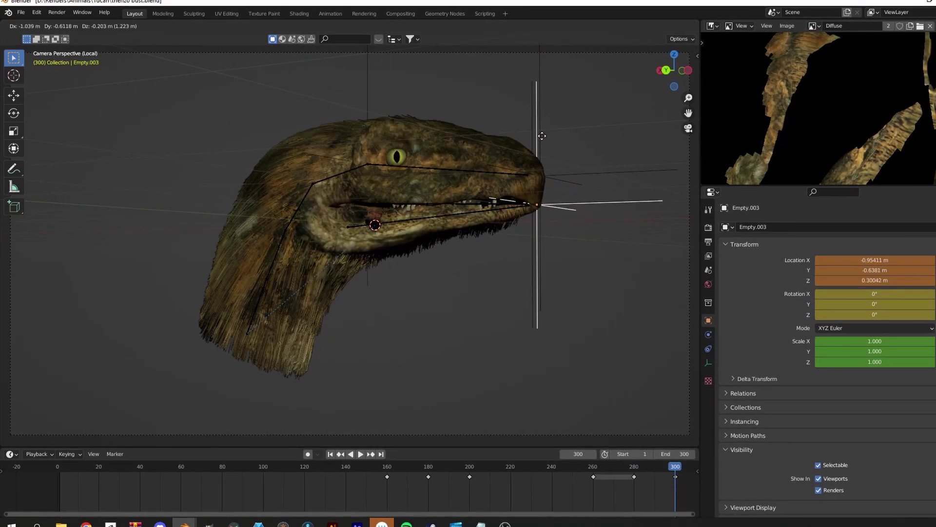
key("Escape")
Step: Select the head and jaw controls and switch the animation area to the Graph Editor
middle_click_drag(542, 136, 405, 209)
left_click(303, 251)
middle_click_drag(307, 203, 329, 274)
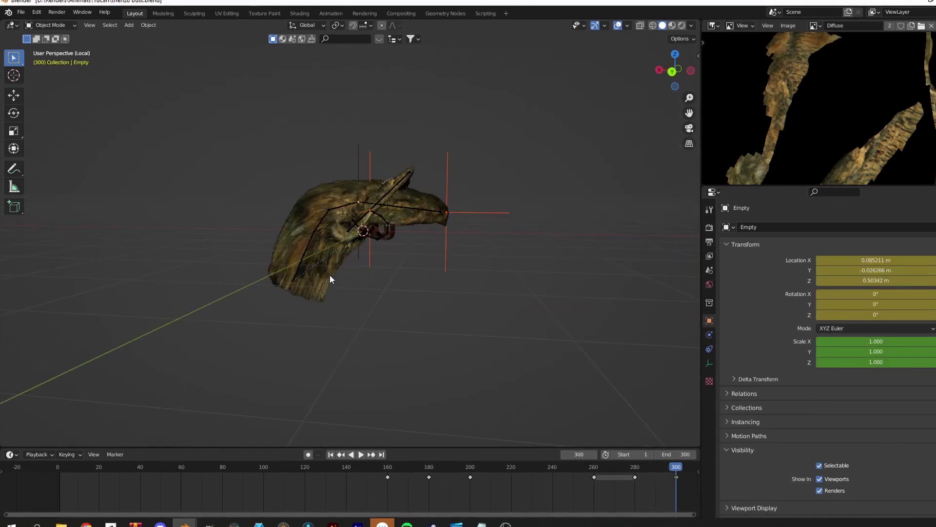
left_click(429, 229)
left_click_drag(13, 448, 13, 369)
left_click(9, 376)
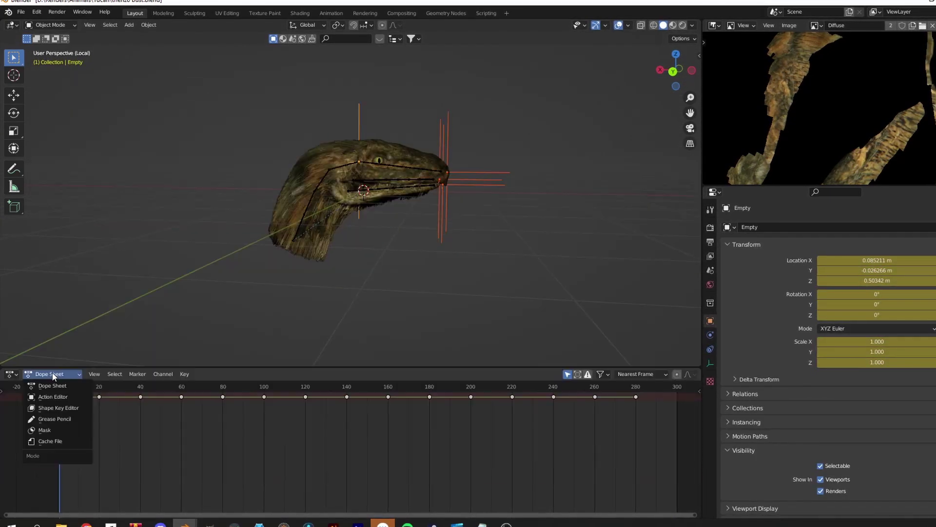
left_click(43, 399)
key("ctrl+Tab")
Step: Show only Empty.002's curves and paste the copied keyframes at frame 300
left_click_drag(605, 387, 606, 405)
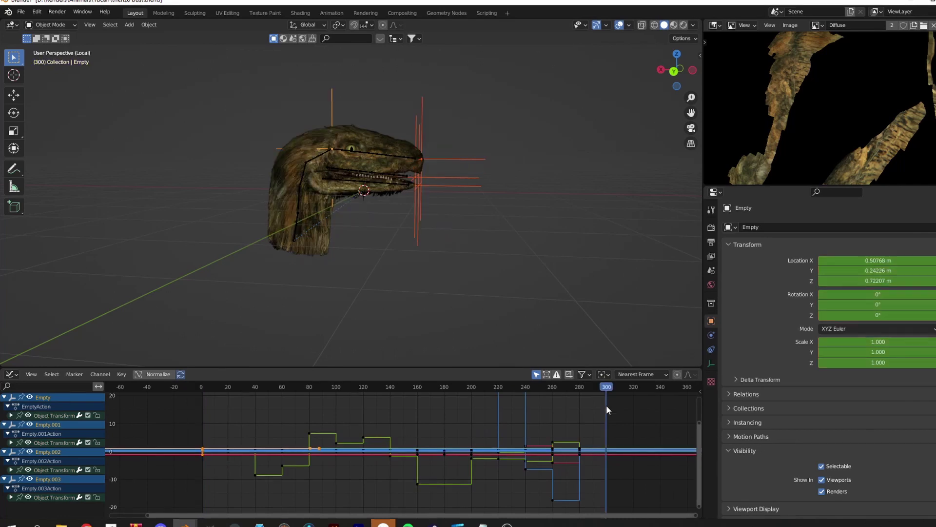
left_click_drag(201, 386, 196, 426)
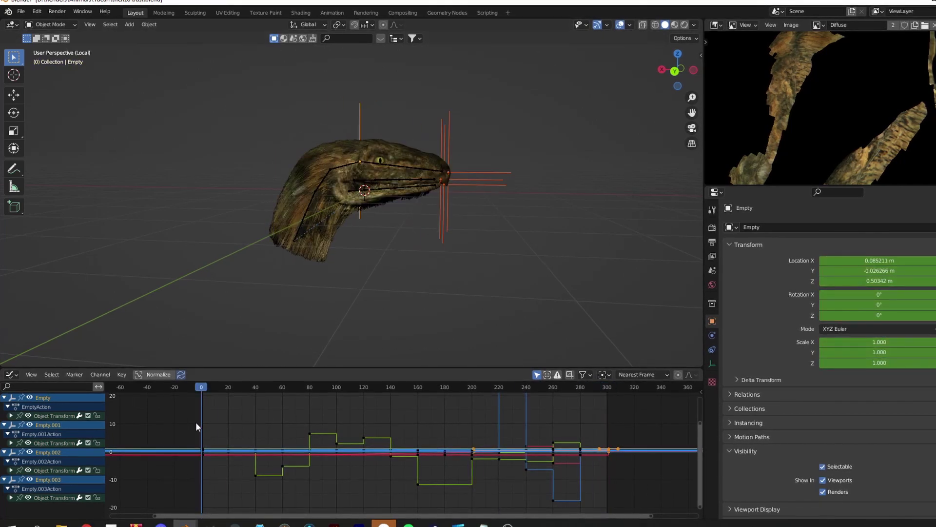
left_click_drag(361, 413, 224, 428)
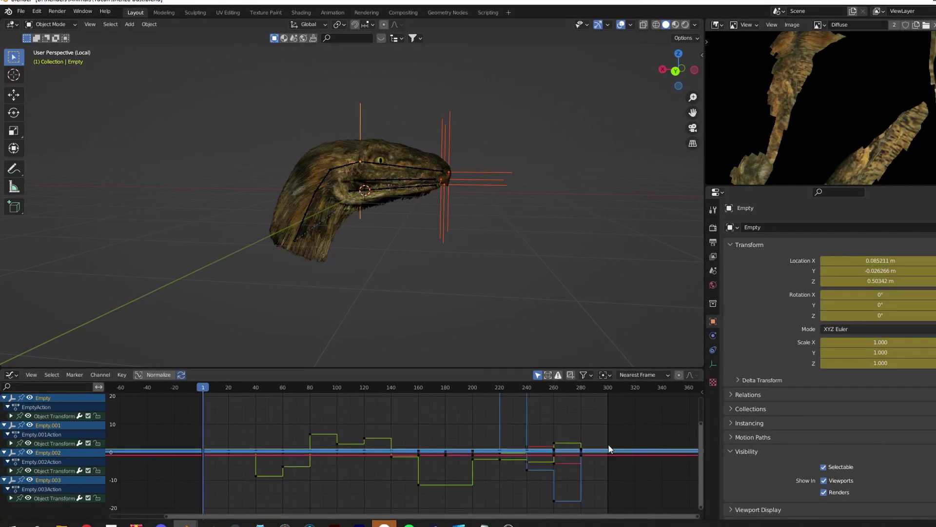
left_click(267, 467)
left_click(609, 386)
key("ctrl+v")
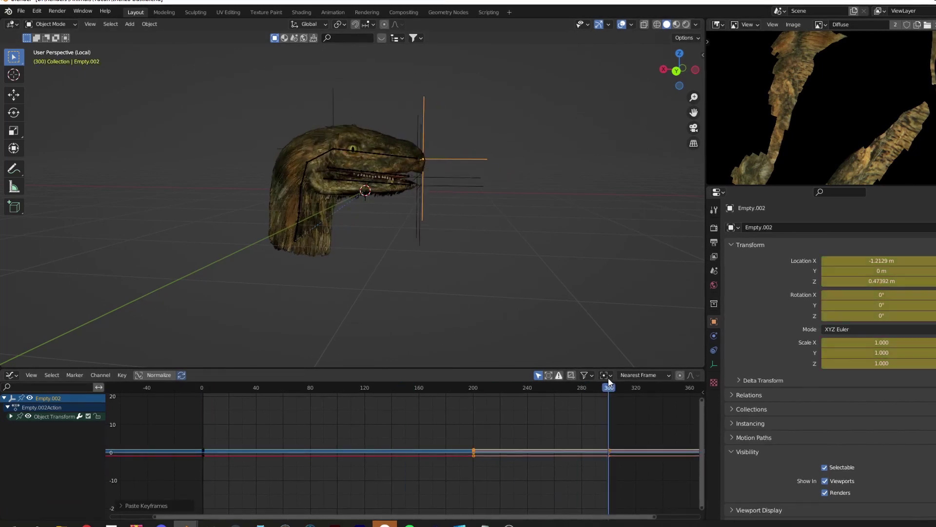
key("ctrl+z")
key("ctrl+z")
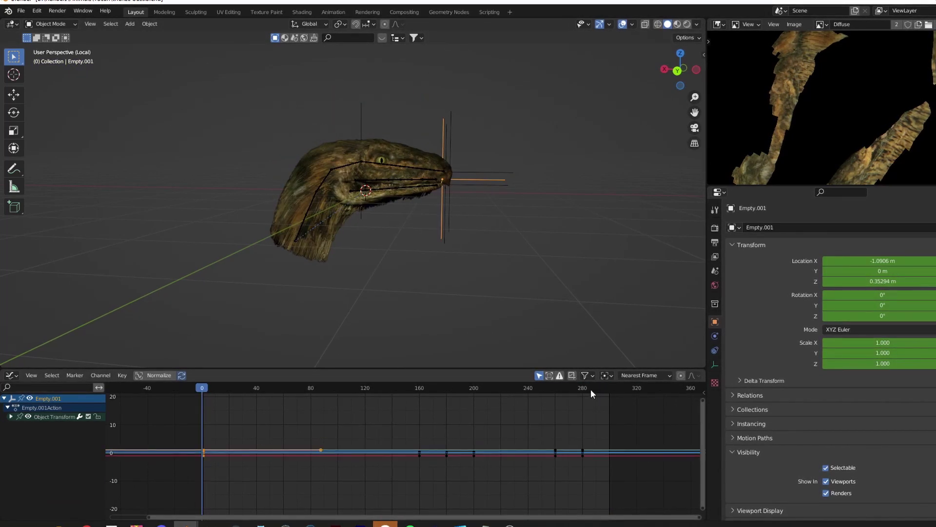
Step: Select Empty.003 and Empty.001 around frame 282 for pasting their keyframes
left_click(470, 197)
left_click(606, 387)
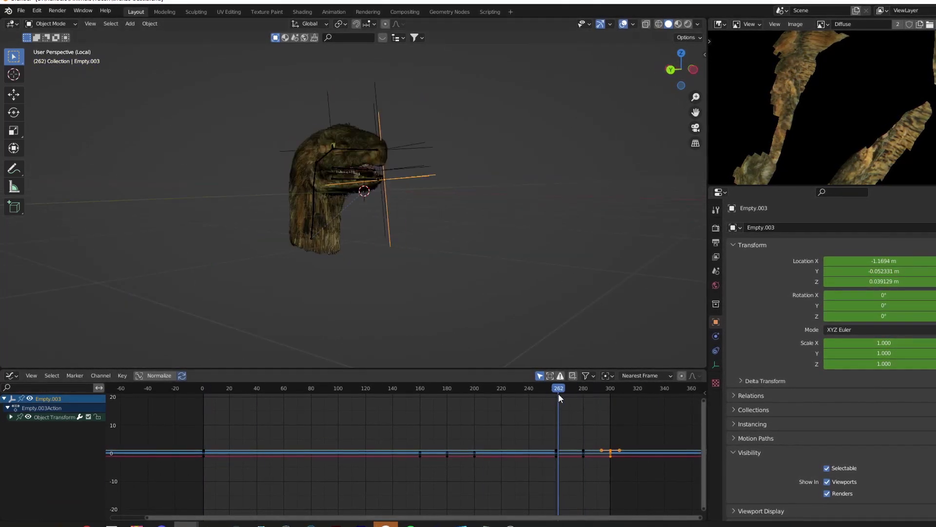
left_click_drag(558, 393, 586, 394)
left_click(467, 133, "shift")
mouse_move(467, 133)
middle_mouse_down()
mouse_move(425, 194)
mouse_move(517, 229)
middle_mouse_up()
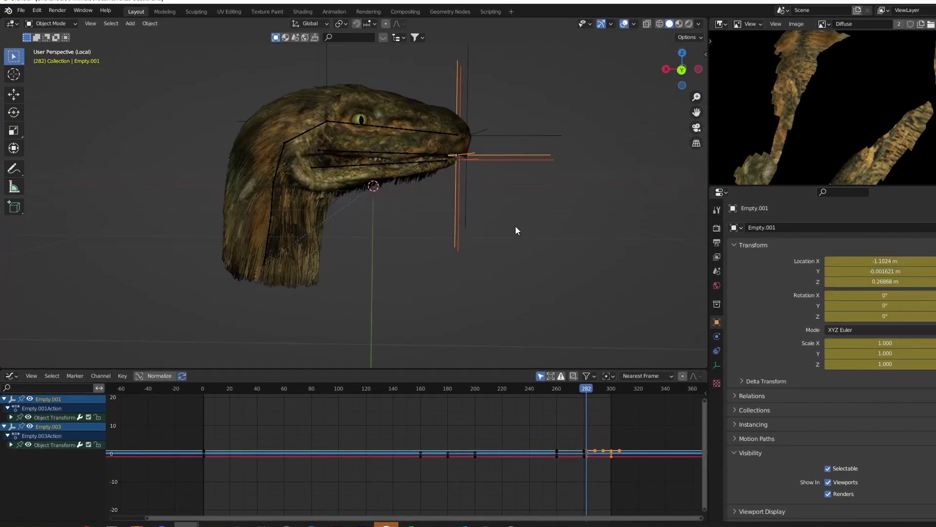
left_click(516, 230)
Step: Play the animation in camera view and stop at frame 260 with the head Empty selected
key("KP_0")
key("space")
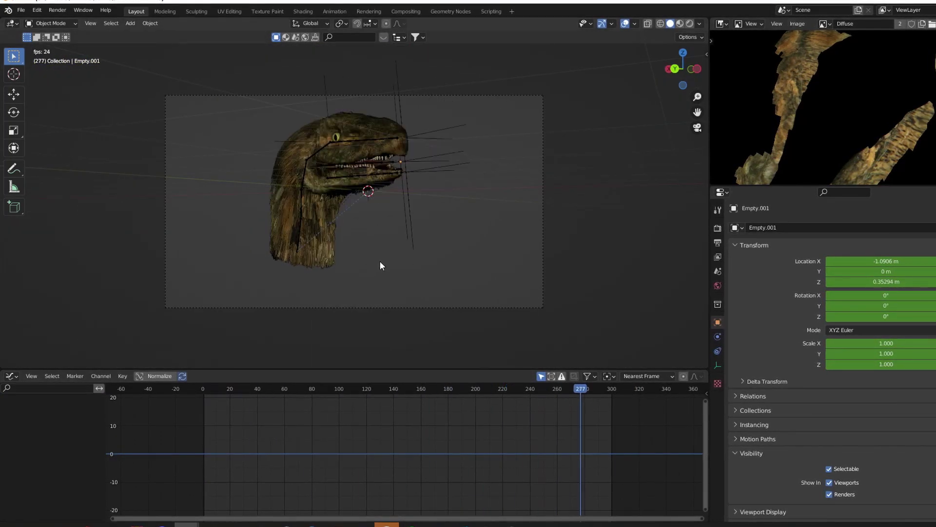
left_click(368, 116)
key("slash")
middle_click_drag(368, 116, 439, 161)
key("space")
Step: Rotate and move the head Empty into a new pose at frame 260 and keyframe it
key("r")
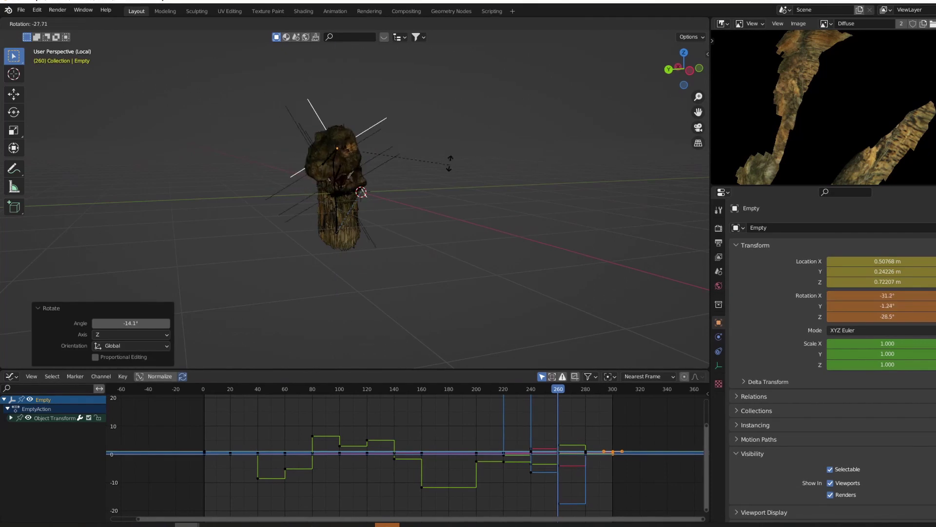
scroll(429, 165, "up", 4)
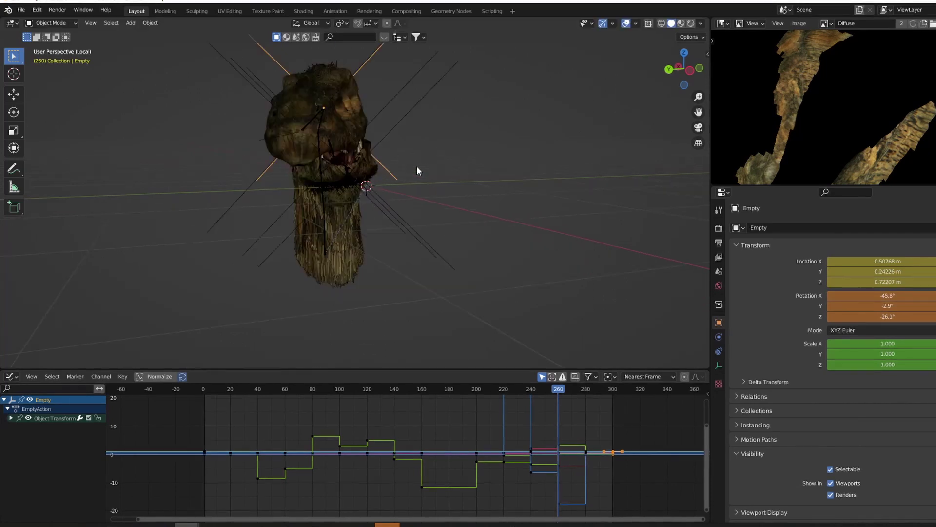
left_click(388, 233)
key("r")
left_click(449, 219)
key("g")
left_click(399, 254)
key("i")
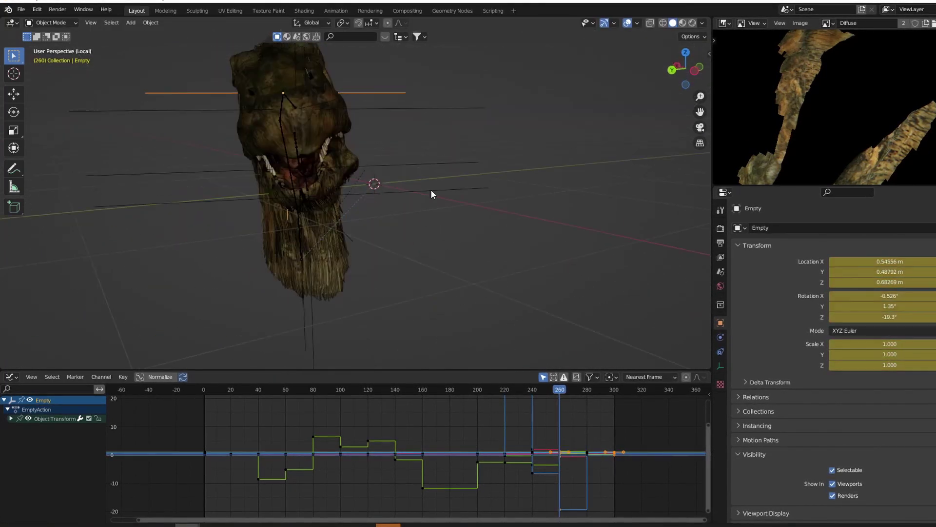
key("r")
left_click(514, 199)
Step: Play back in camera view with overlays toggled, then return to the Timeline
left_click_drag(553, 394, 569, 393)
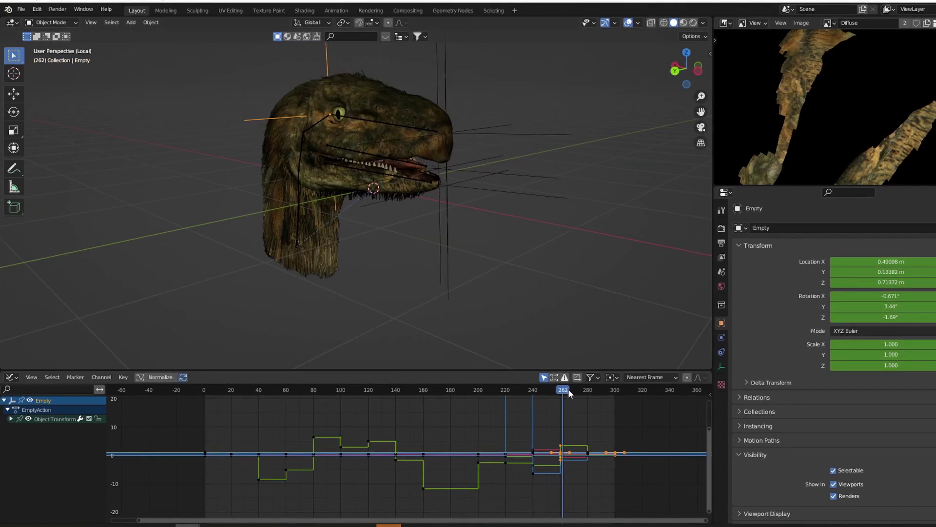
key("space")
key("KP_0")
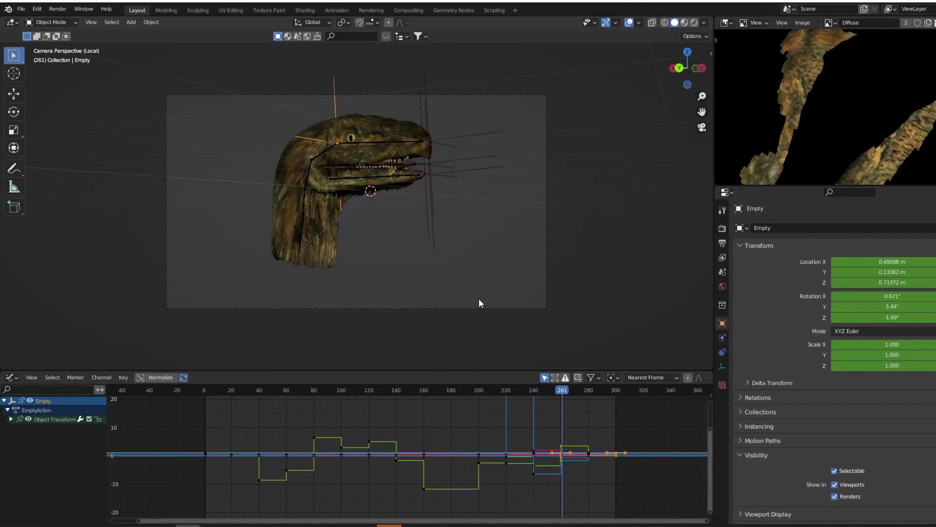
left_click(629, 23)
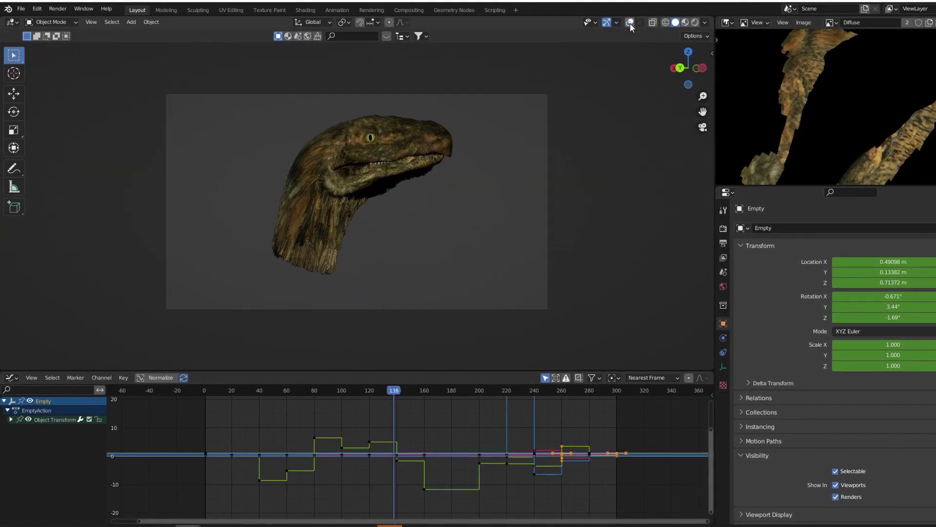
left_click(630, 23)
key("ctrl+Tab")
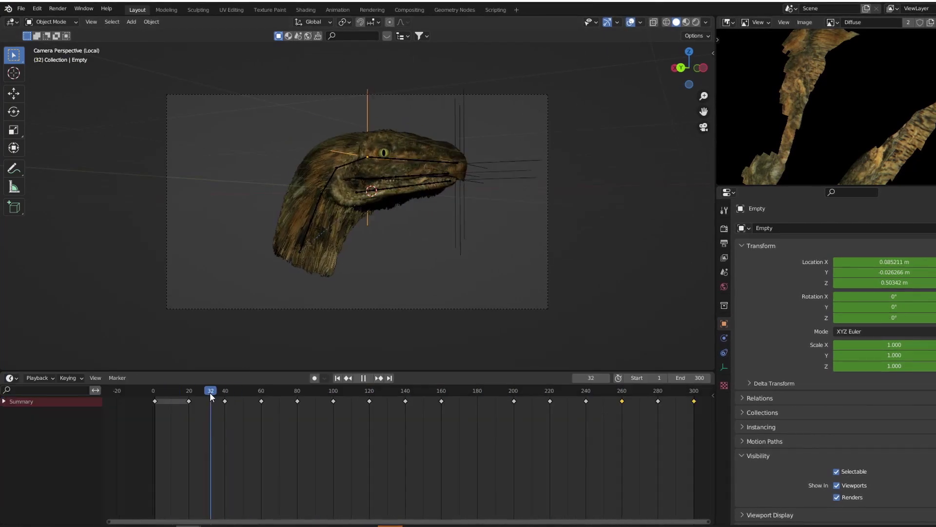
Step: In front view, key the head Empty's rotated and moved poses at a later frame
key("KP_1")
mouse_move(210, 392)
left_mouse_down()
mouse_move(308, 393)
mouse_move(311, 401)
left_mouse_up()
key("i")
key("r")
key("i")
key("r")
key("i")
Step: Key the head's location and rotation near frame 80
left_click(289, 392)
key("i")
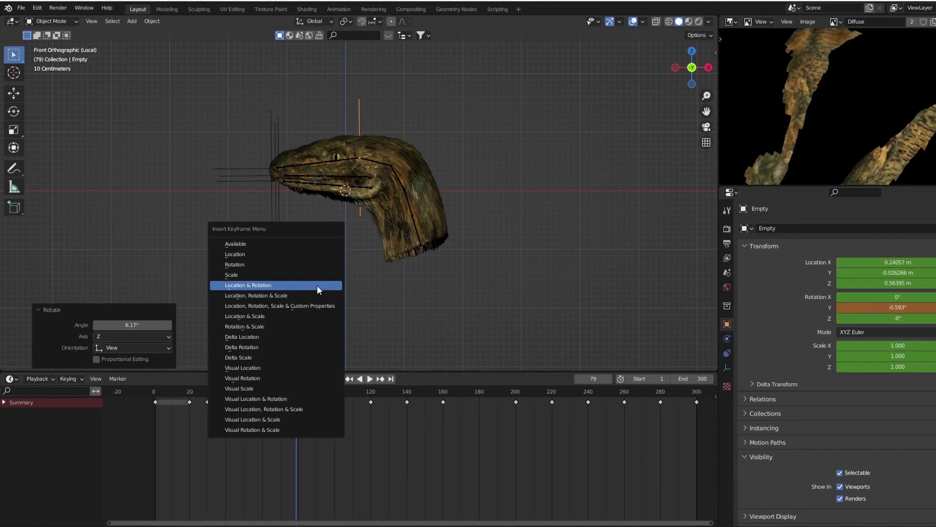
left_click(316, 285)
key("space")
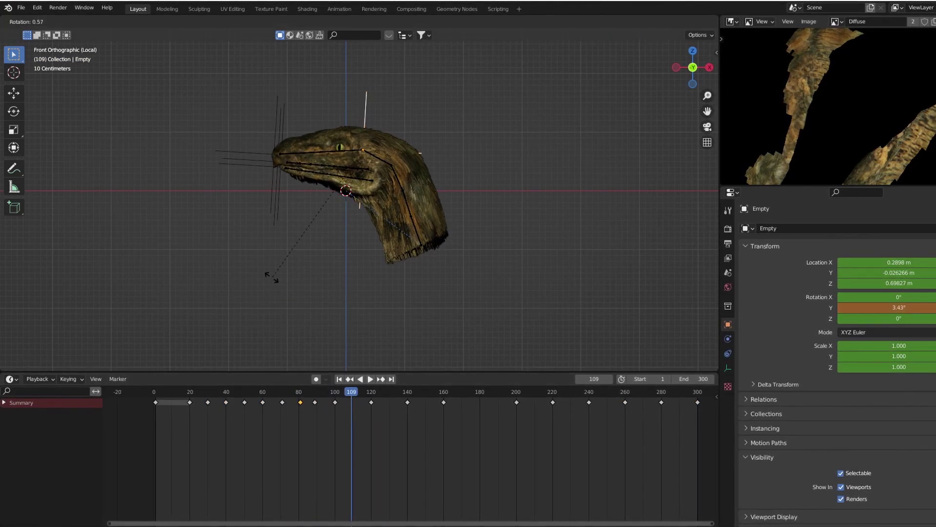
left_click_drag(387, 391, 380, 396)
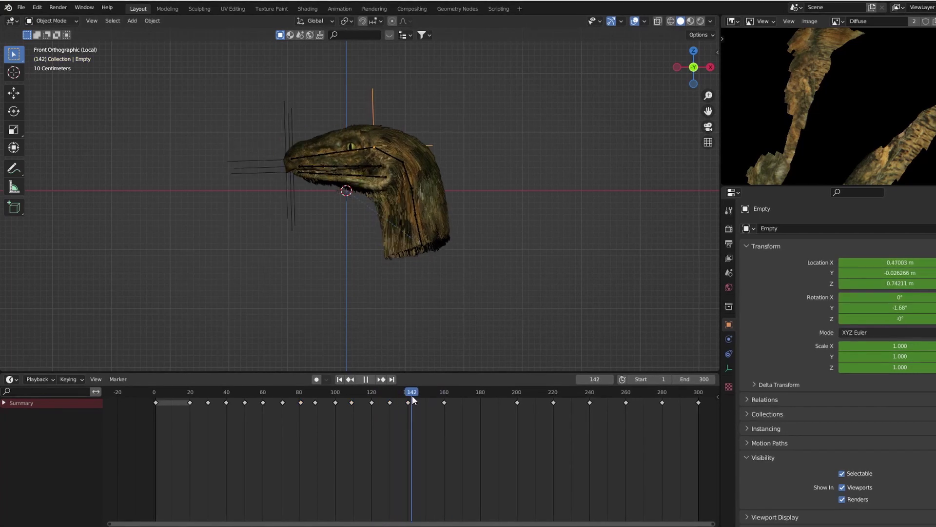
key("space")
Step: Move the head Empty to a new position at frame 140 and keyframe it
key("g")
left_click(464, 267)
key("i")
key("Down")
key("g")
left_click(360, 289)
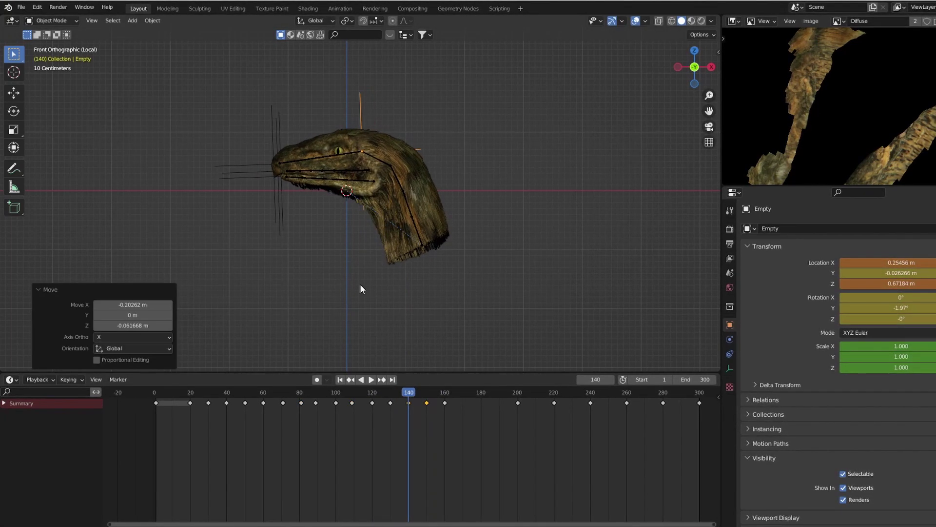
key("i")
Step: Tilt the head Empty slightly at frame 180 and keyframe the pose
key("Up")
key("Up")
key("r")
left_click(305, 323)
key("i")
key("r")
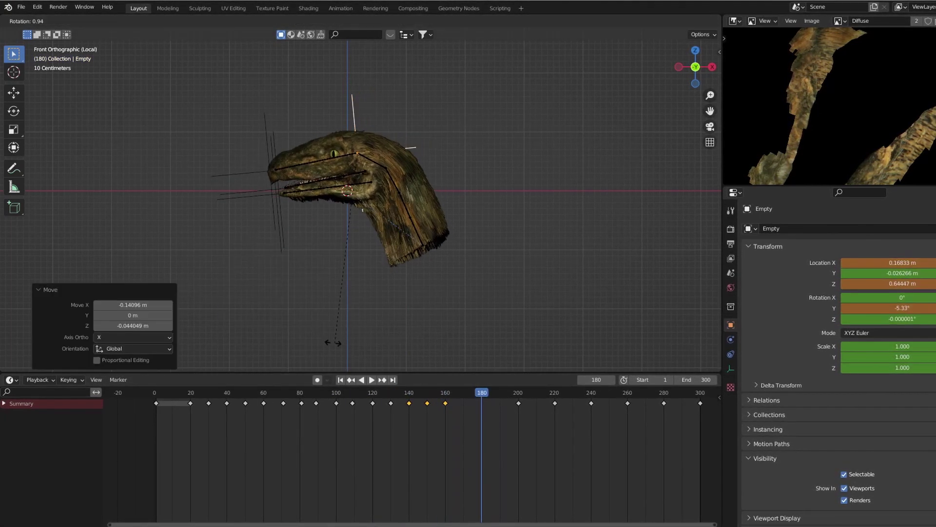
left_click(333, 343)
key("i")
key("space")
Step: Keyframe head poses at frames 270, 10 and 20, playing back between them
key("i")
key("shift+ctrl+space")
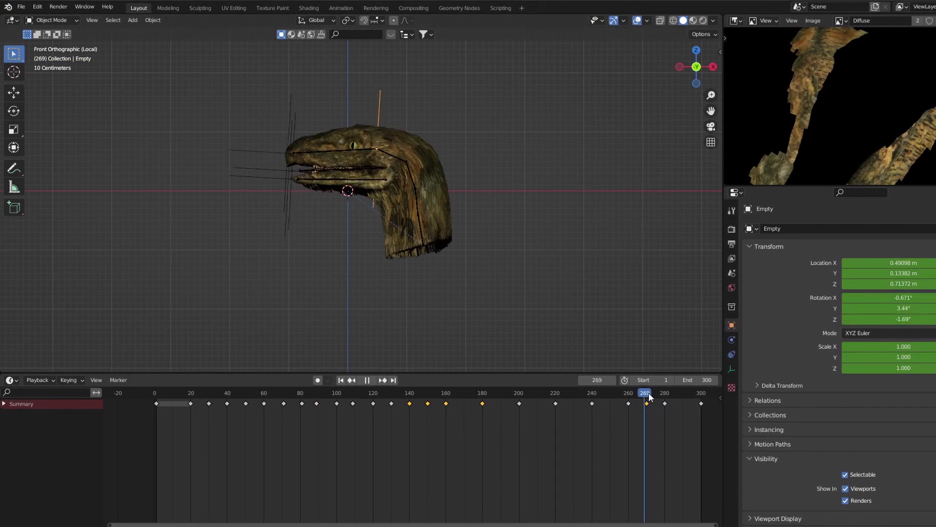
key("i")
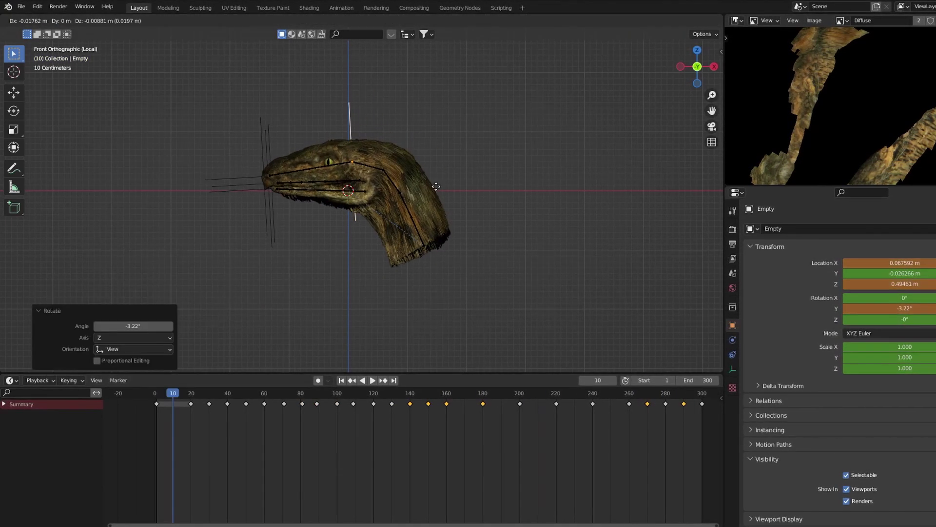
key("space")
key("i")
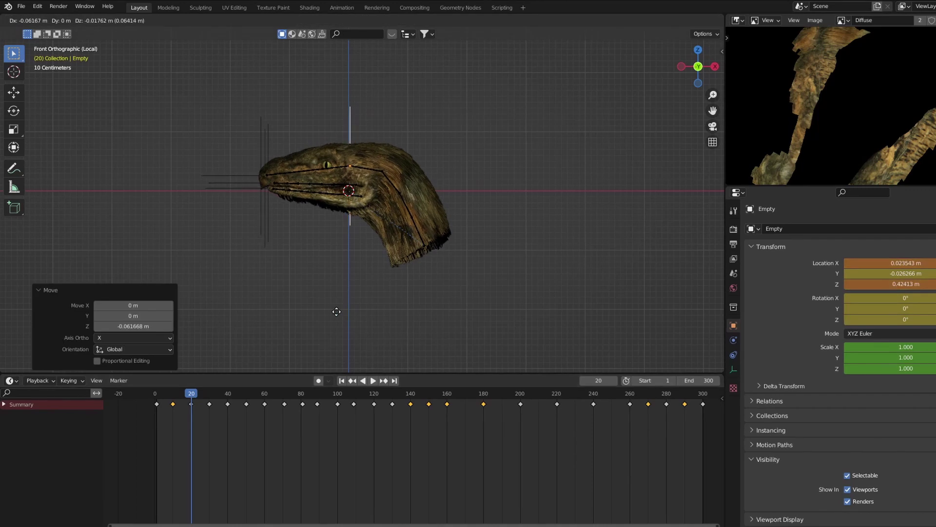
Step: Preview the head animation from the start in camera view with overlays hidden
left_click_drag(191, 394, 157, 395)
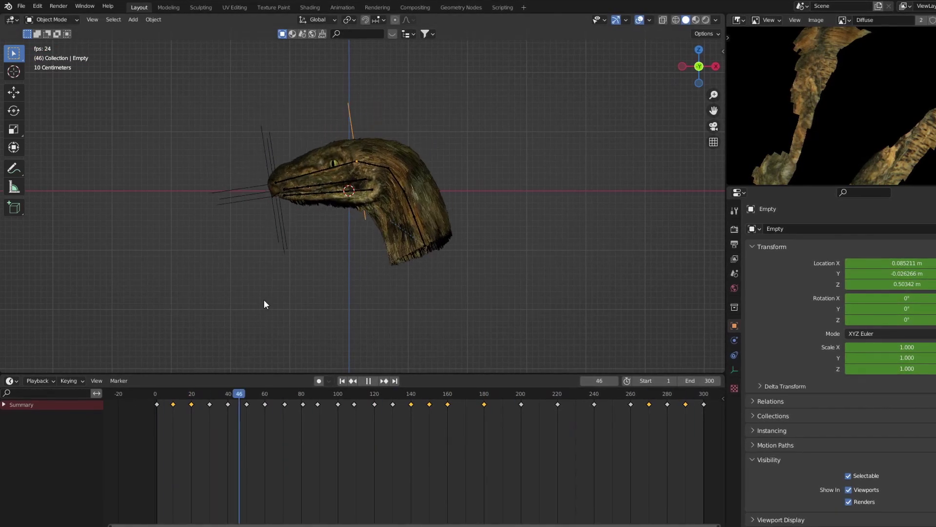
key("KP_0")
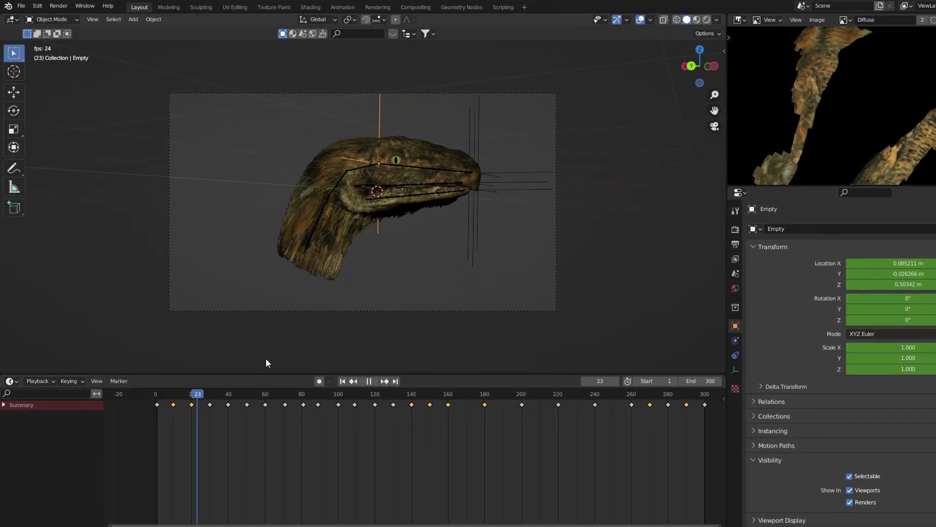
key("shift+alt+z")
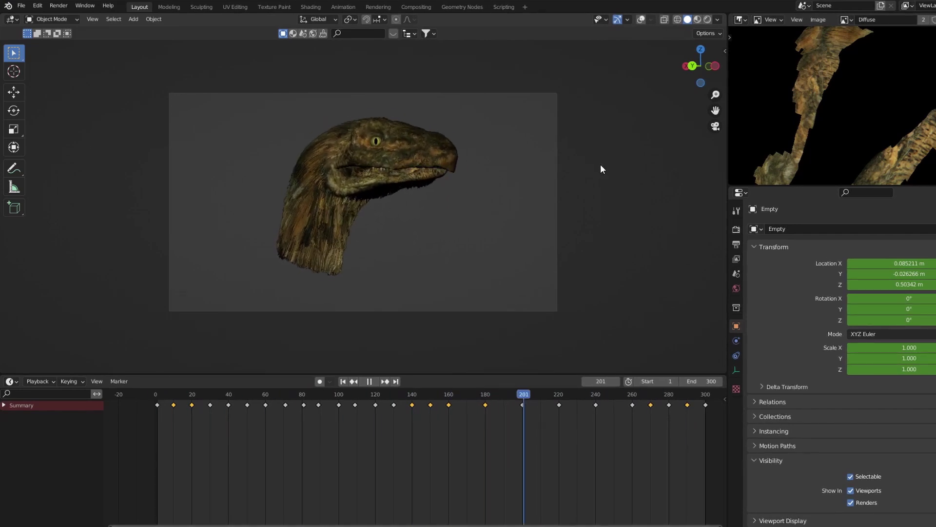
key("space")
Step: Set all the empties' keyframes to Bezier interpolation
key("shift+alt+z")
right_click(347, 442)
mouse_move(300, 440)
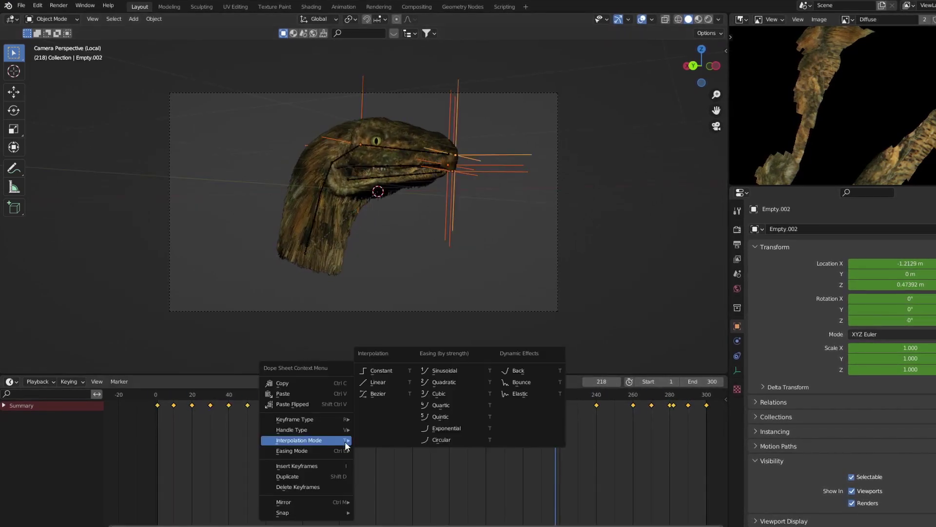
left_click(375, 397)
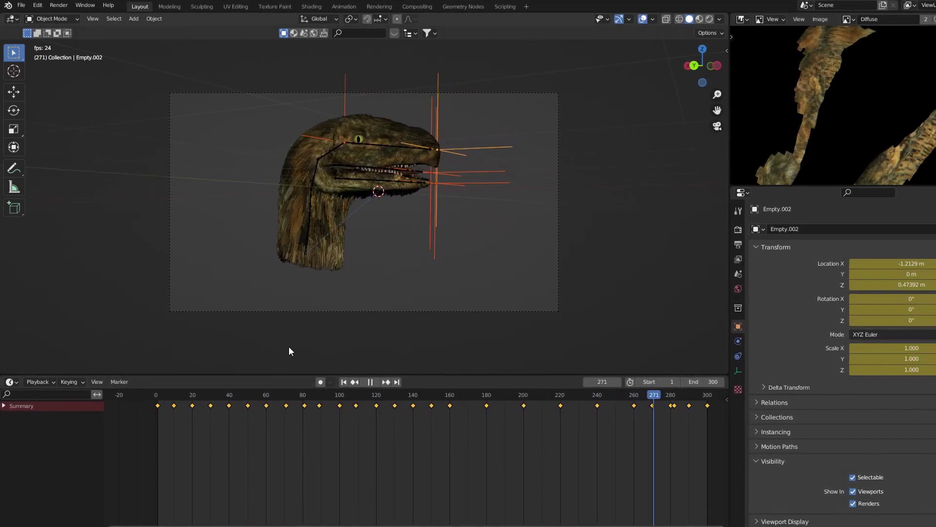
right_click(429, 419)
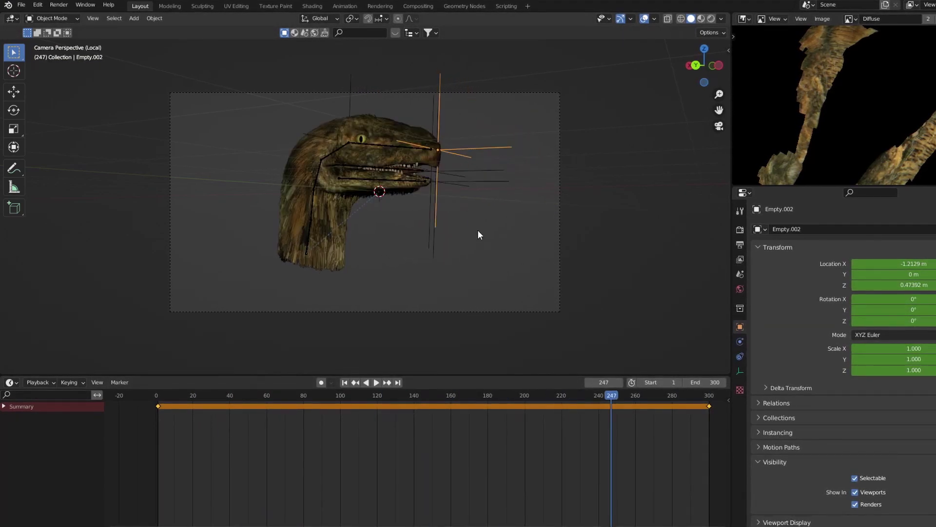
key("space")
Step: Switch the Timeline to the Graph Editor to show the empties' motion curves
left_click(10, 382)
left_click(120, 438)
left_click(126, 382)
Step: Scale all keyframes shorter in time so the animation fits within frames 0–149
left_click(162, 349)
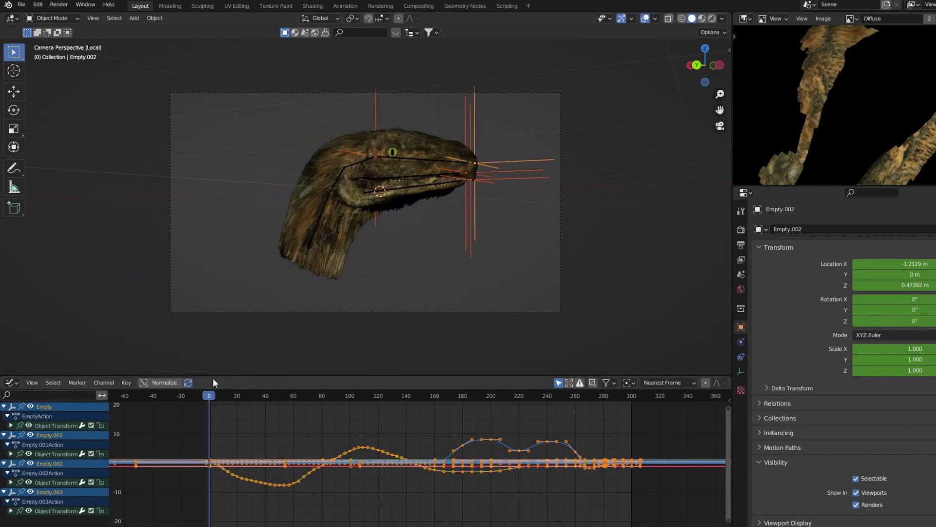
key("Escape")
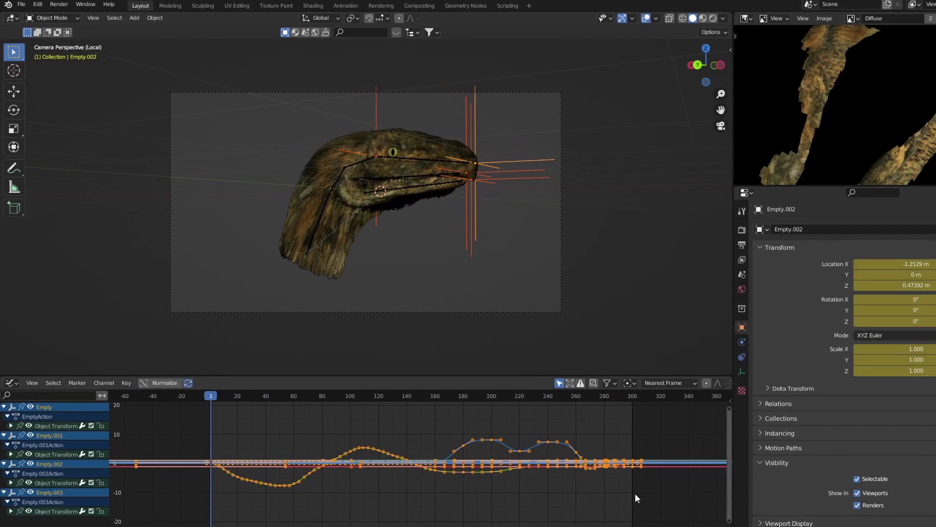
middle_click_drag(211, 437, 445, 434)
key("Home")
key("s")
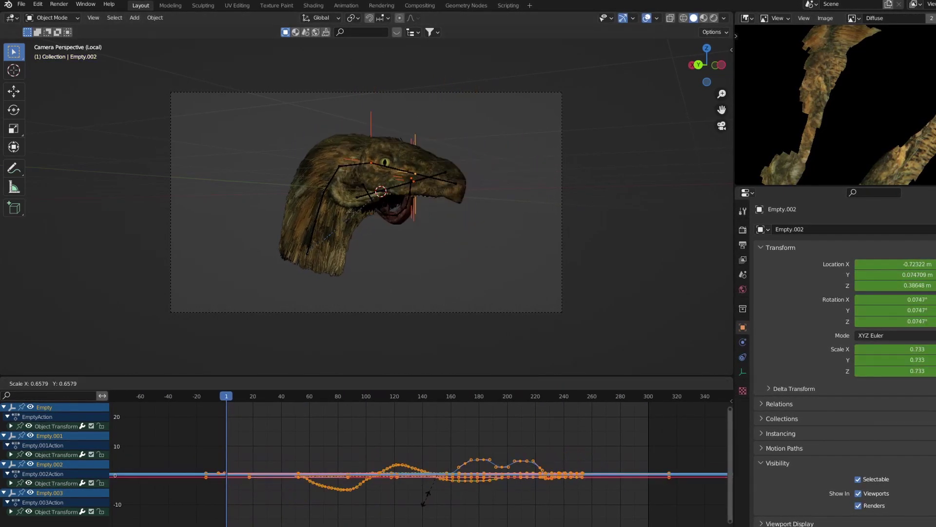
key("Escape")
key("ctrl+Tab")
key("s")
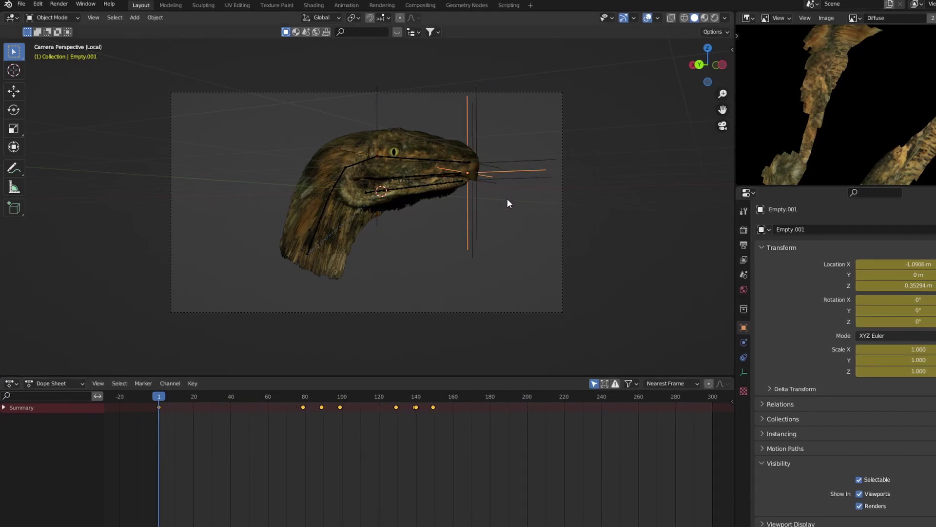
key("ctrl+z")
key("Home")
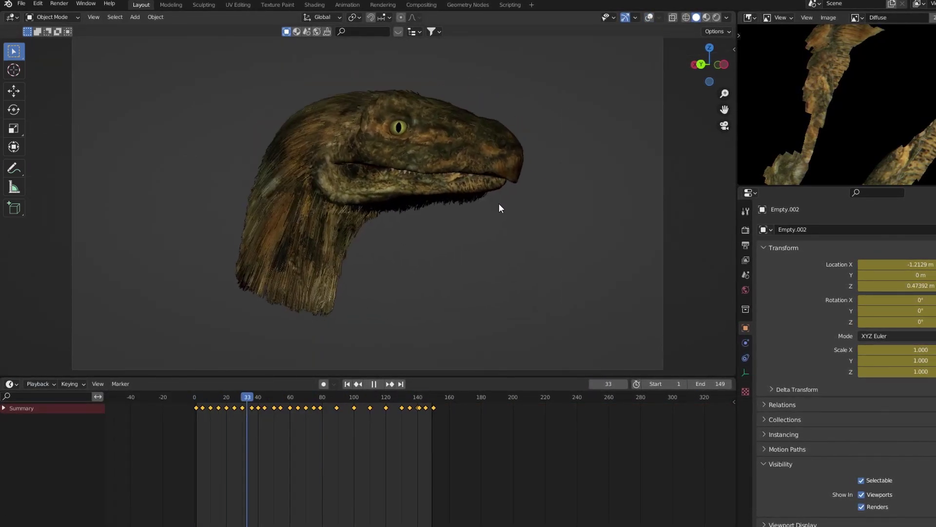
Step: Move Empty.003 and Empty.001 near frame 136 so the mouth opens wide showing teeth
key("space")
key("shift+alt+z")
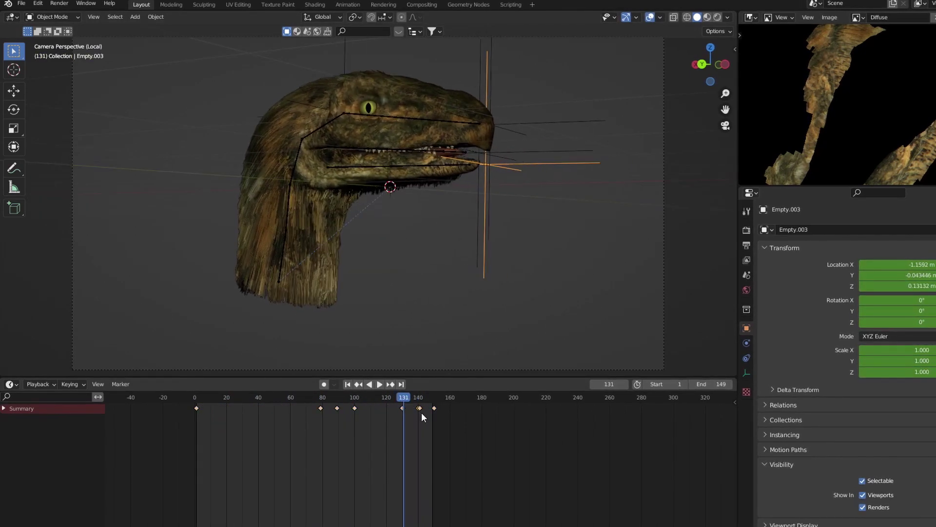
left_click_drag(421, 412, 412, 404)
left_click_drag(475, 359, 492, 268)
left_click(490, 176)
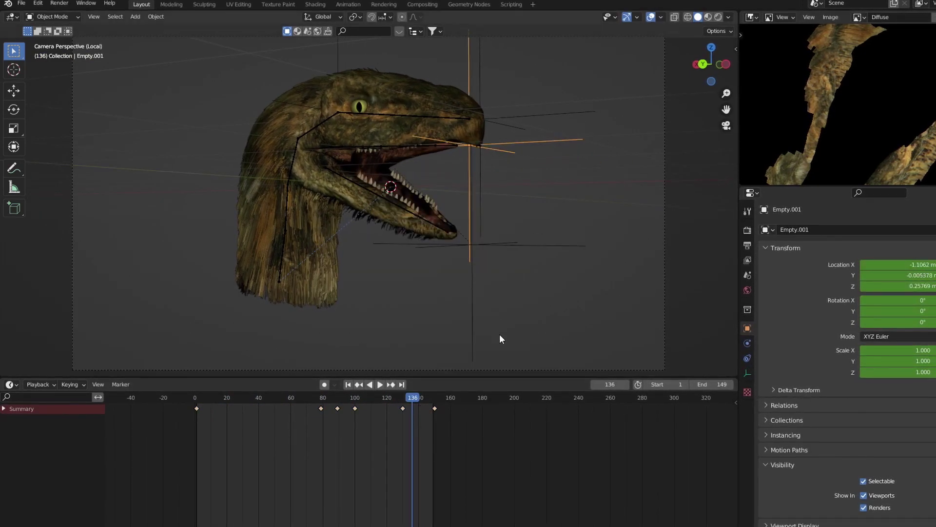
left_click(478, 378)
Step: Retime the late jaw keys around frame 128 and replay the shortened animation
key("space")
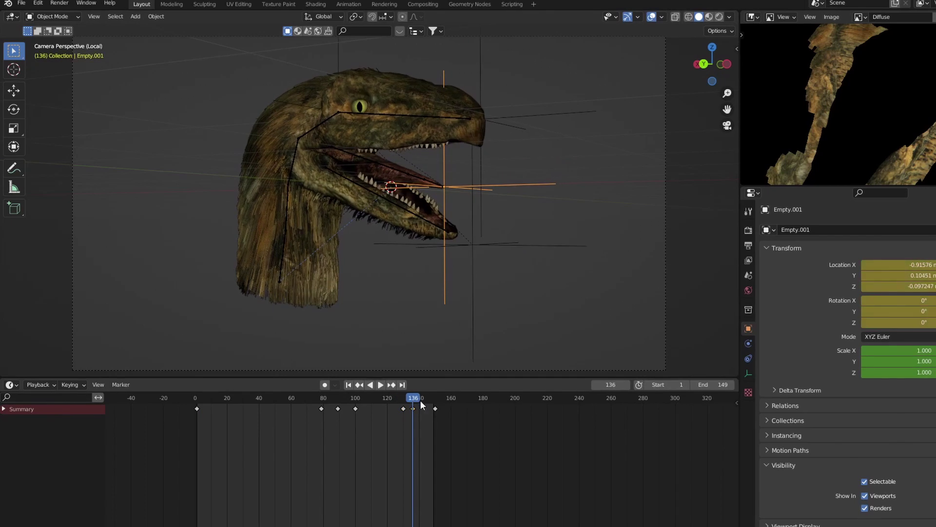
left_click_drag(407, 399, 392, 417)
left_click(403, 408, "shift")
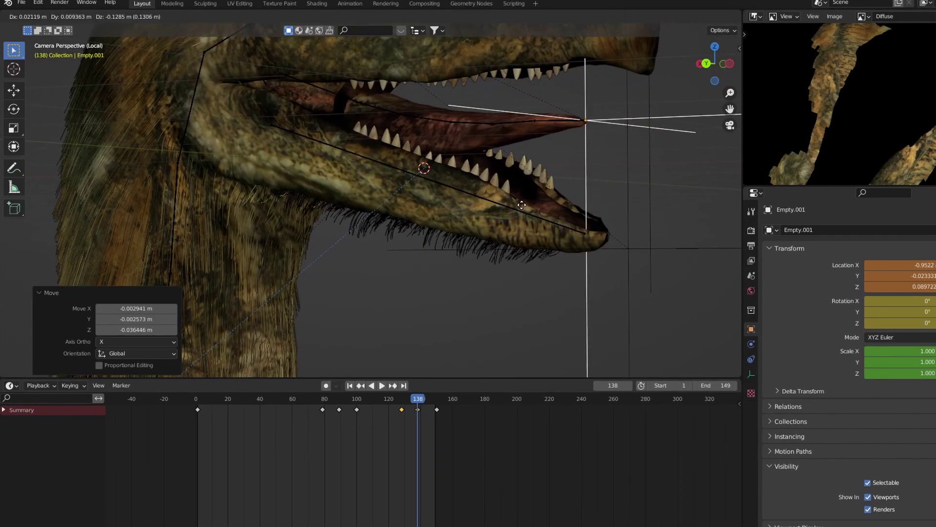
key("space")
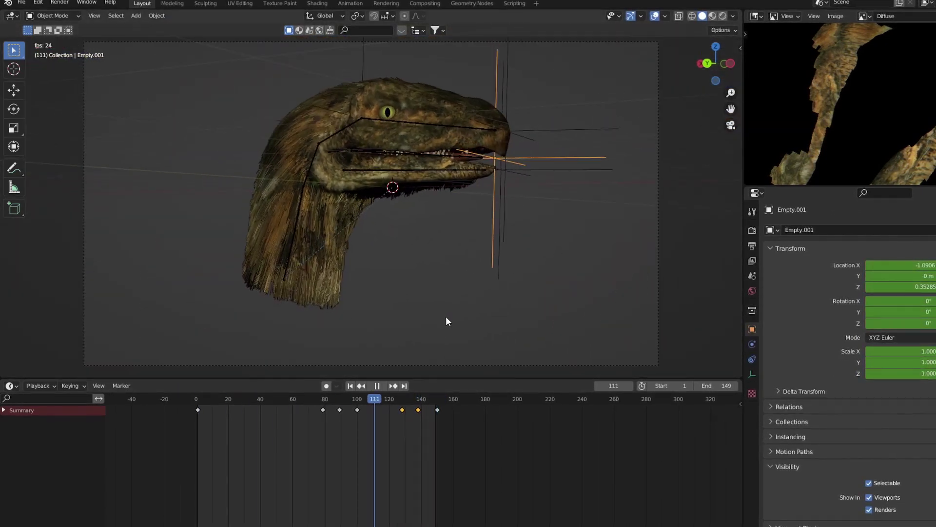
Step: Select the head empty and preview its motion around frame 117
left_click(382, 399)
left_click(385, 120)
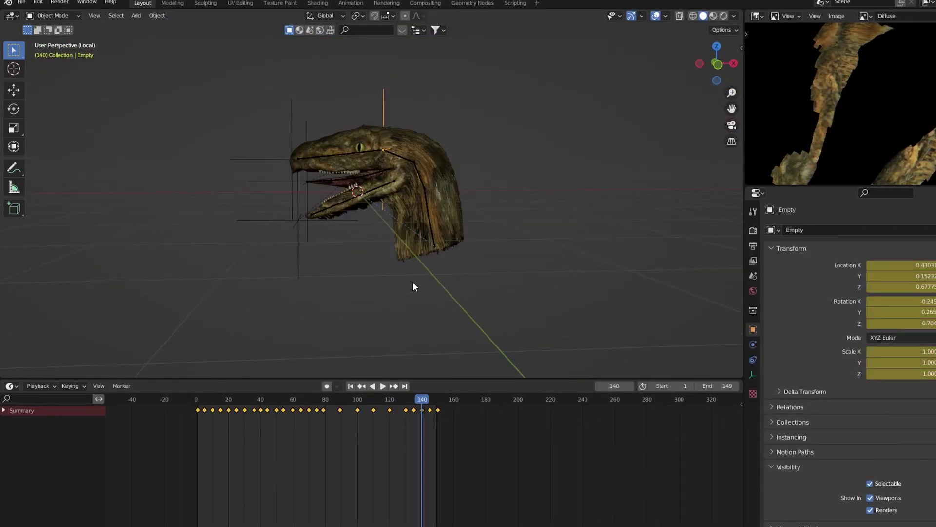
left_click_drag(442, 399, 429, 399)
key("space")
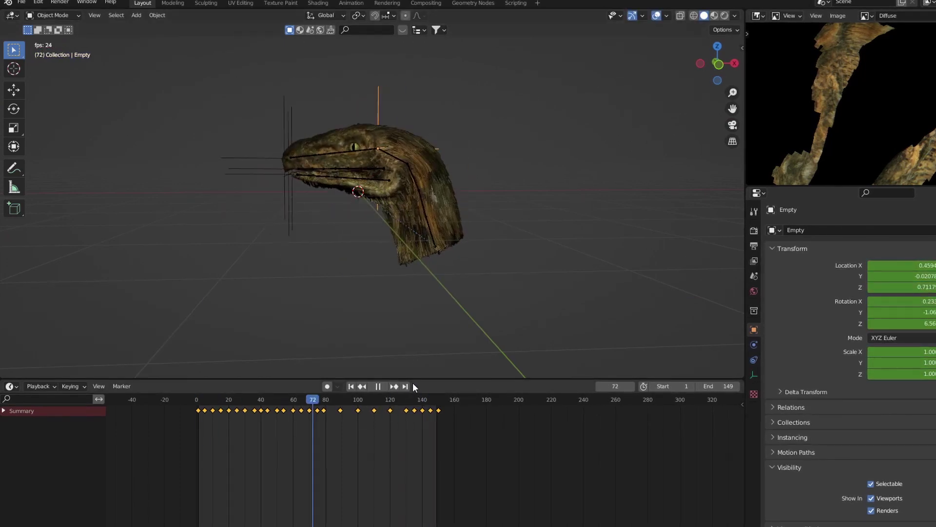
middle_click_drag(344, 322, 426, 262)
scroll(293, 439, "up", 3)
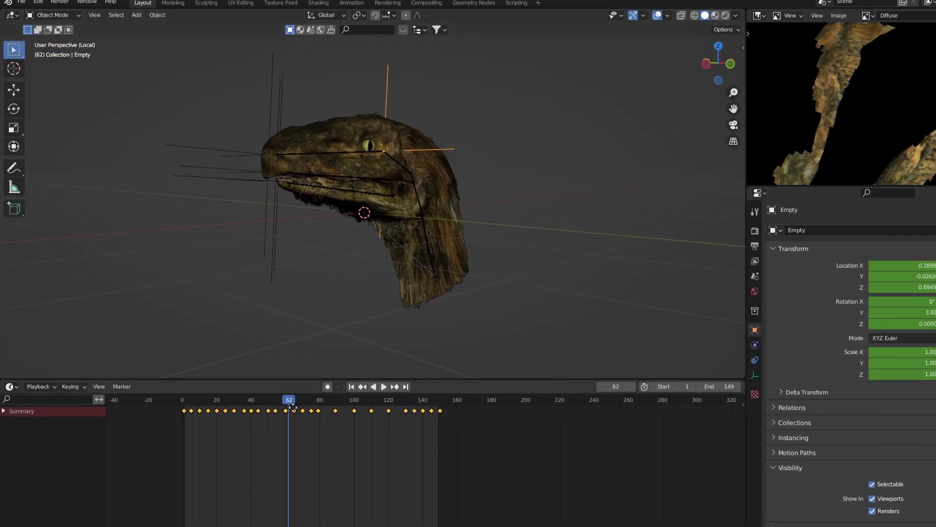
key("space")
Step: Tilt the head empty in front view and keyframe it at frame 62
left_click(206, 404)
key("KP_1")
key("r")
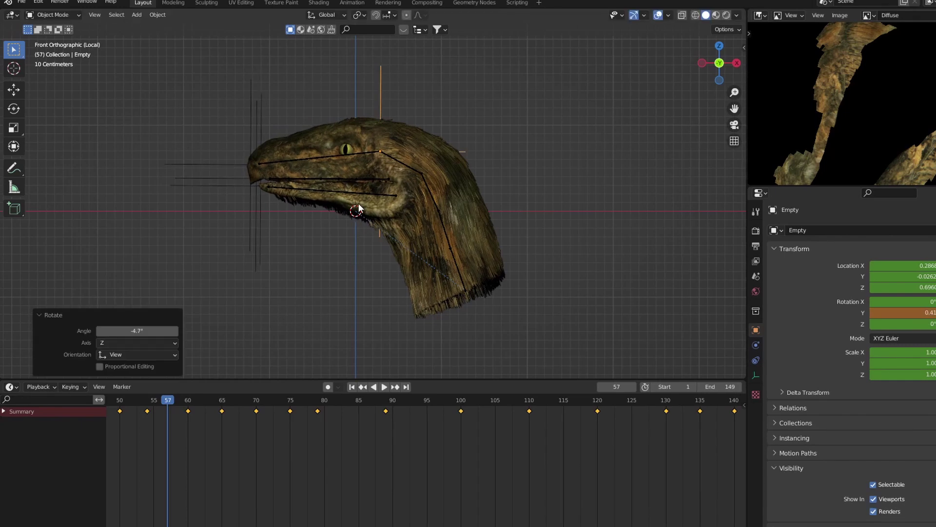
key("i")
left_click(229, 401)
key("space")
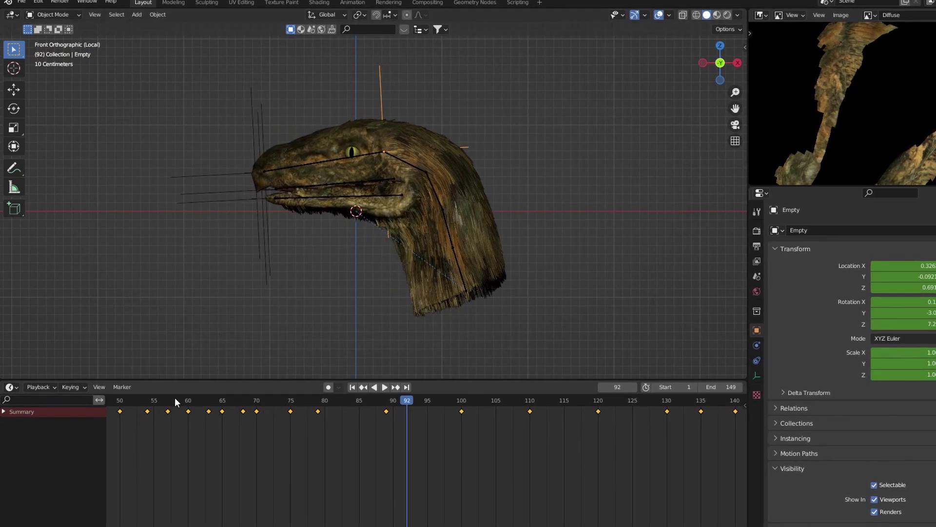
left_click_drag(175, 401, 167, 401)
Step: Add rotated head keys at frames 57 and 68, then return to camera view
key("r")
left_click(212, 267)
left_click(214, 295)
key("i")
left_click(243, 401)
key("r")
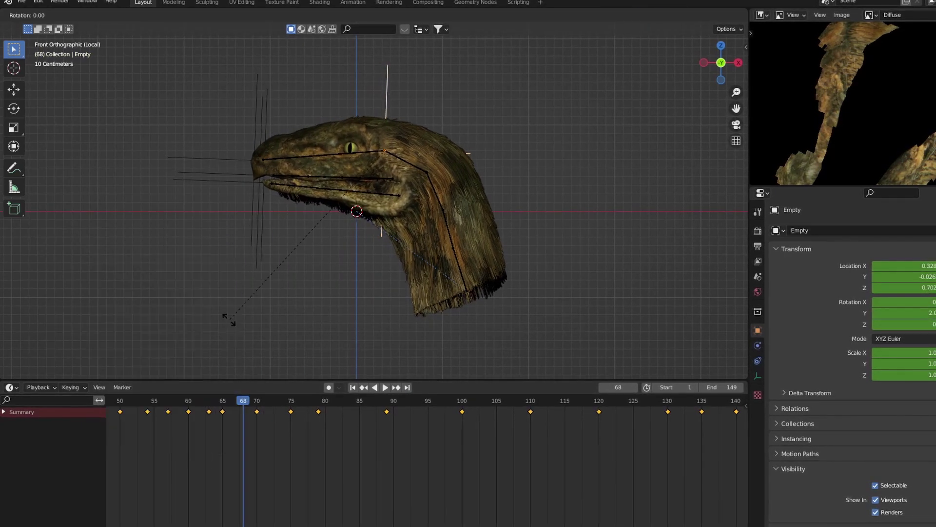
key("KP_0")
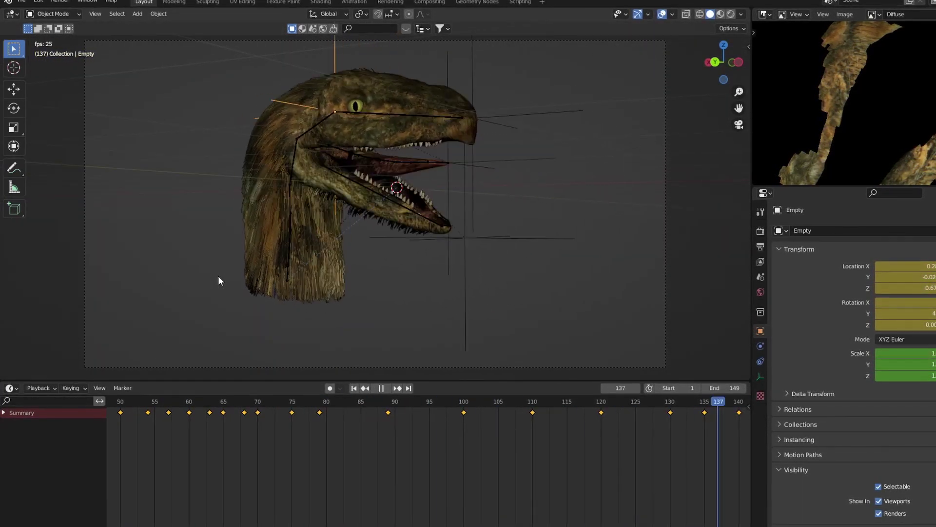
Step: Switch the timeline area to the Graph Editor and hide viewport overlays
left_click(9, 387)
left_click(147, 354)
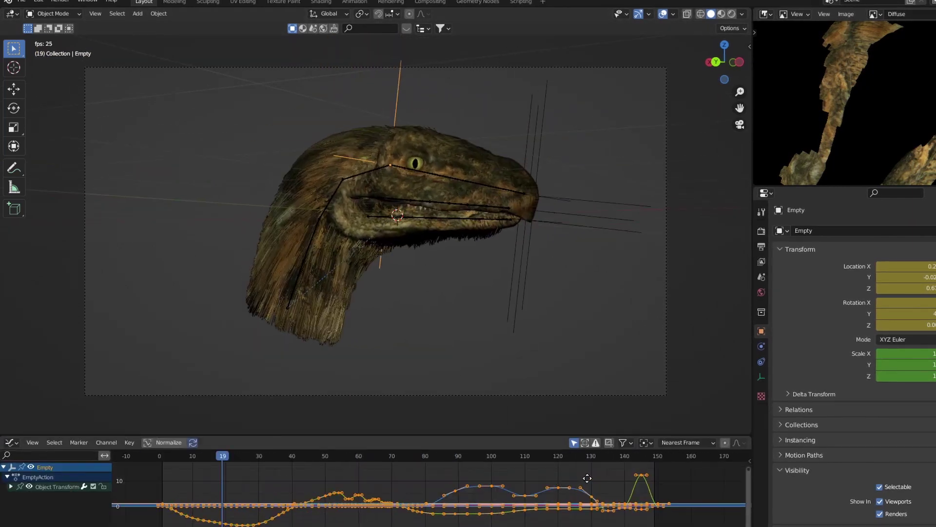
scroll(602, 132, "up", 1)
key("shift+alt+z")
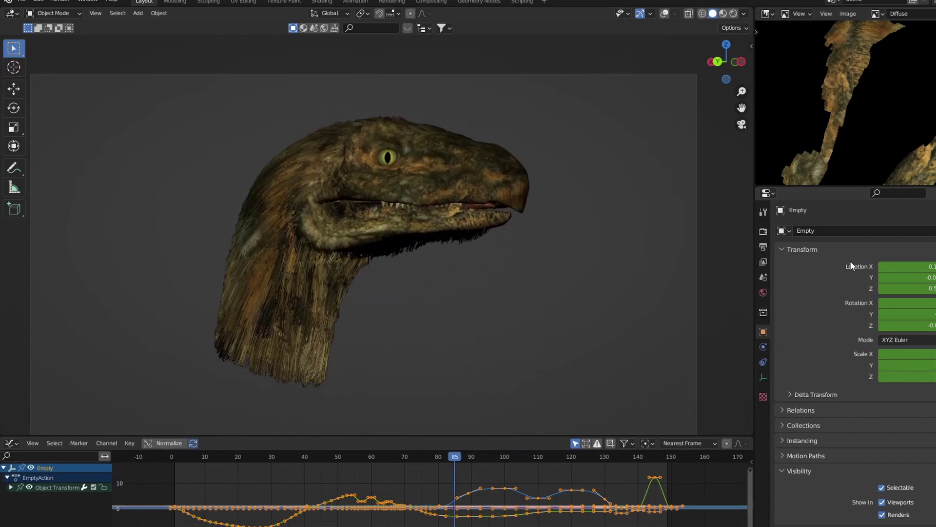
Step: Move the jaw empty Empty.001 and keyframe its first new pose
key("shift+alt+z")
left_click(9, 442)
left_click(190, 343)
key("g")
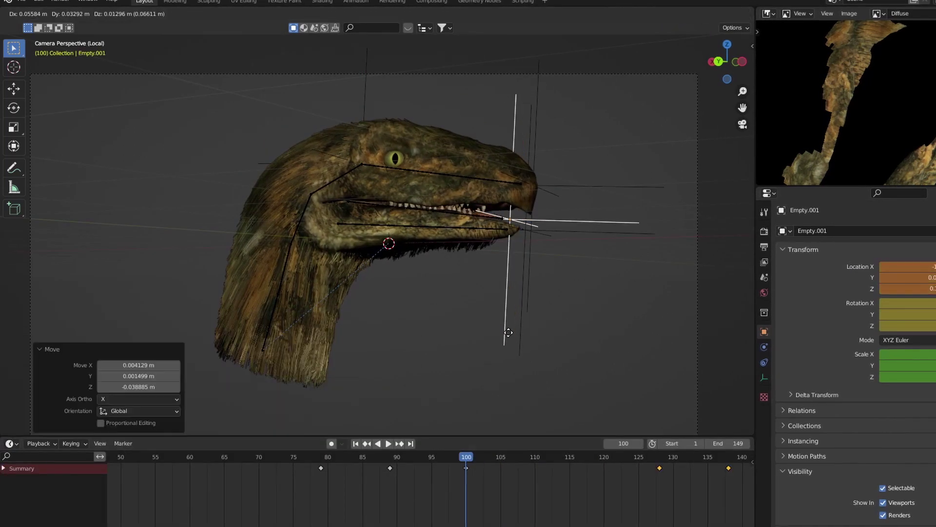
key("i")
Step: Key two more Empty.001 jaw poses around frames 100–111
key("g")
left_click(477, 363)
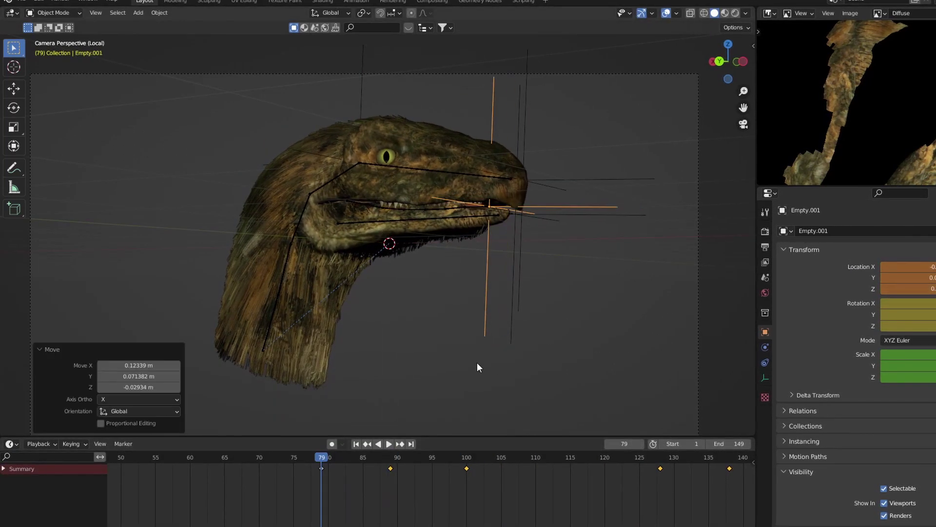
key("i")
key("space")
left_click(526, 347)
key("i")
left_click(518, 329)
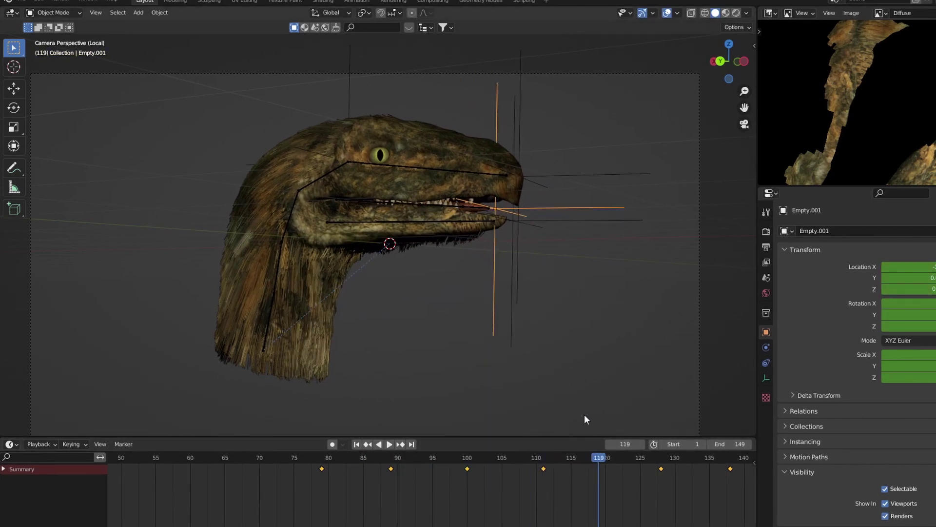
Step: Key the wide open-jaw poses up to frame 145 and play back the mouth motion
key("g")
left_click(554, 339)
key("i")
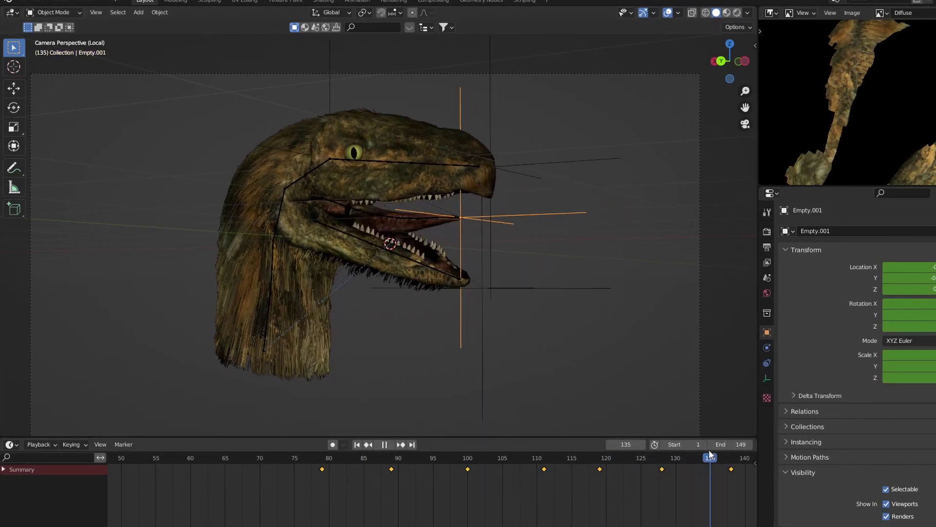
left_click(523, 380)
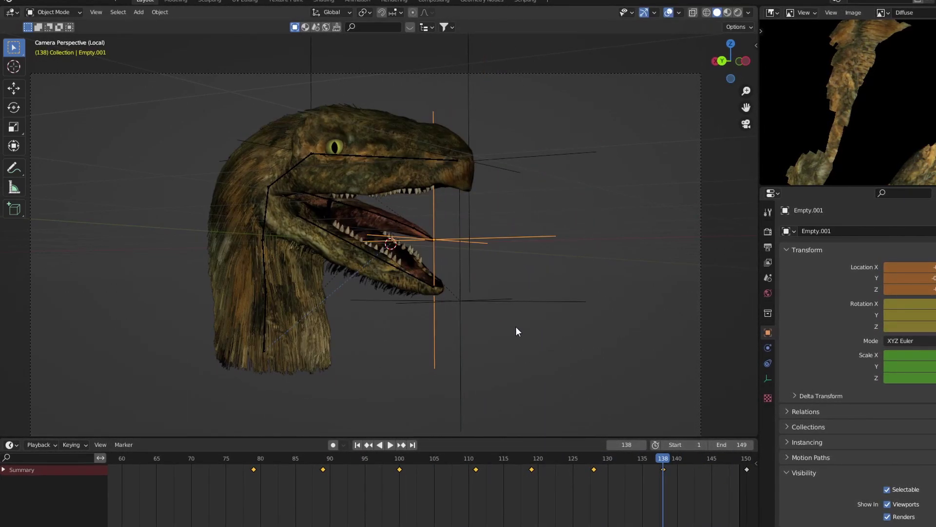
key("g")
left_click(711, 459)
key("i")
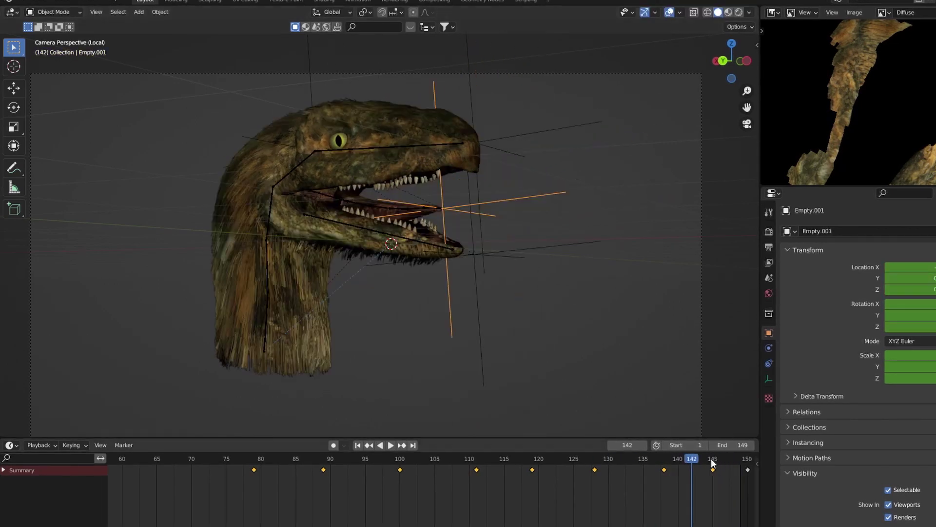
key("Escape")
key("space")
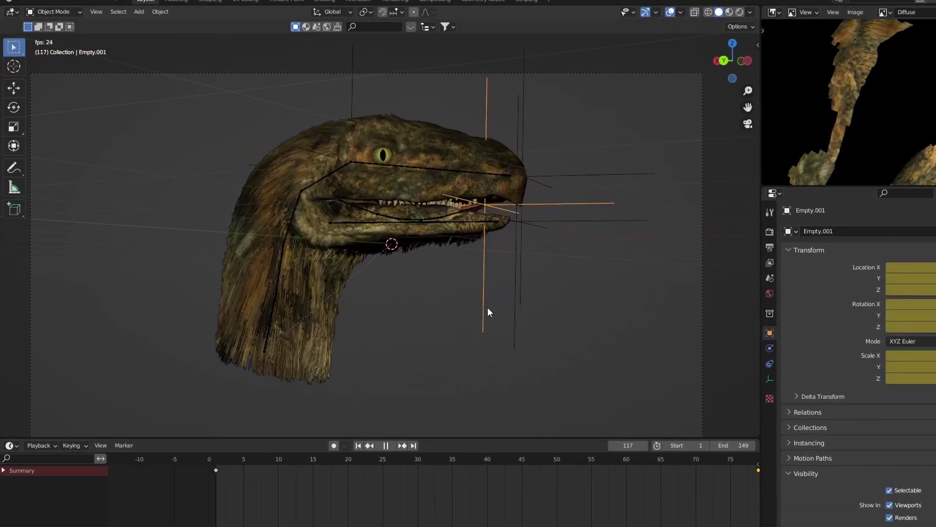
left_click(669, 11)
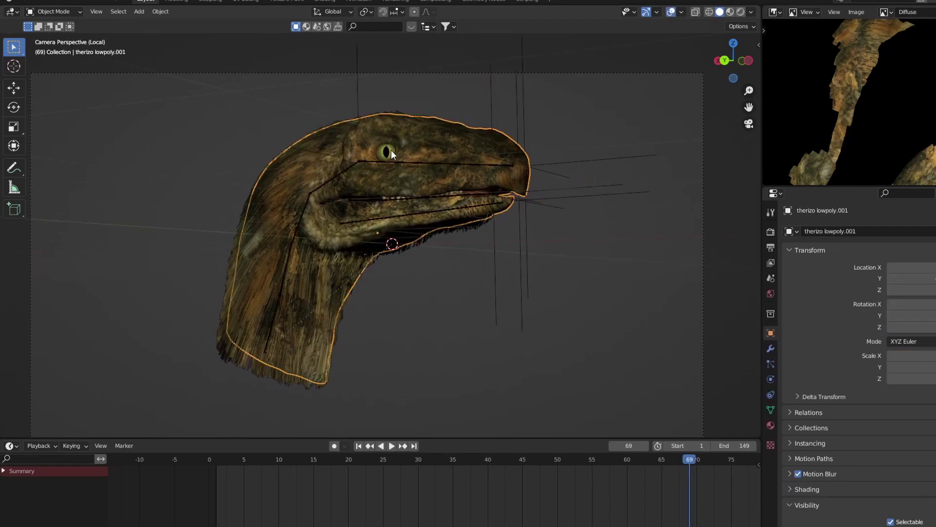
Step: Return the head to object mode and play the animation from frame 1
key("Tab")
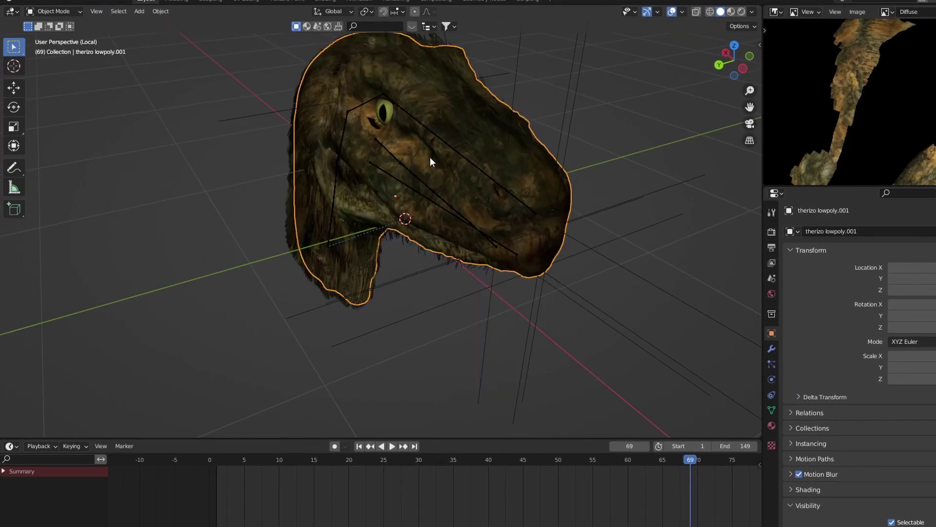
middle_click_drag(429, 156, 441, 175)
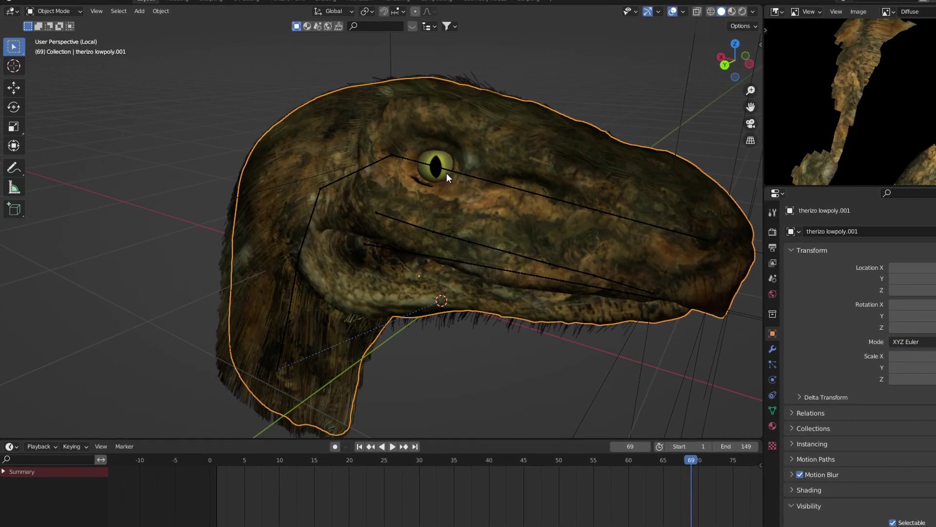
left_click(217, 462)
key("space")
key("Escape")
Step: Create a vertex group named Eyes for the head's eye vertices
key("Tab")
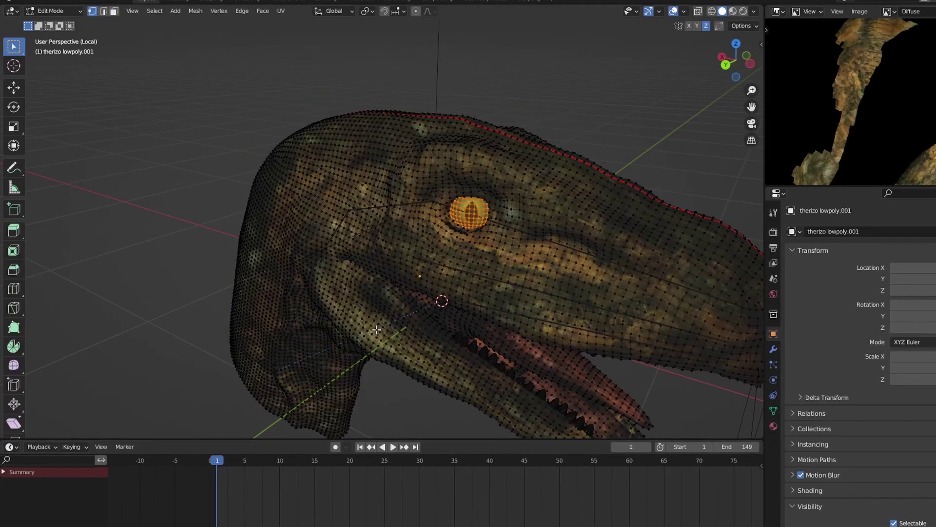
key("Tab")
key("Tab")
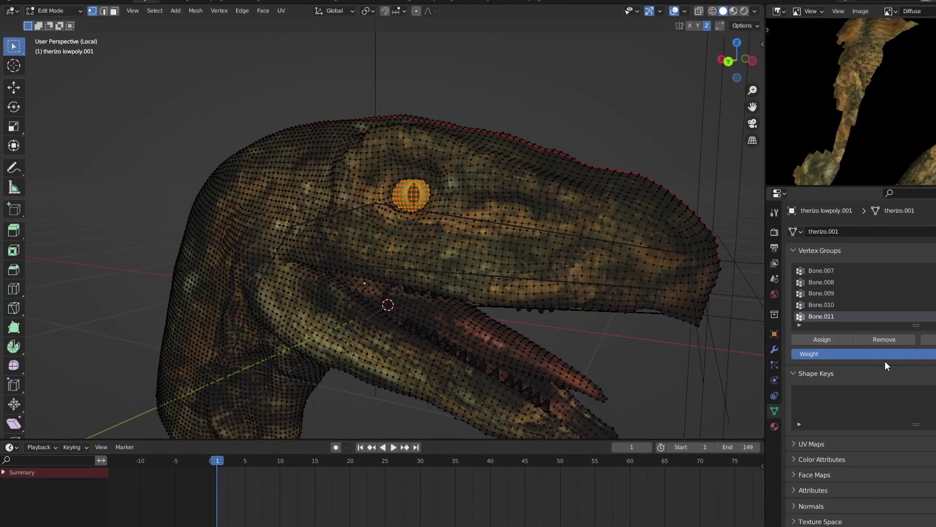
type("Eyes")
key("Return")
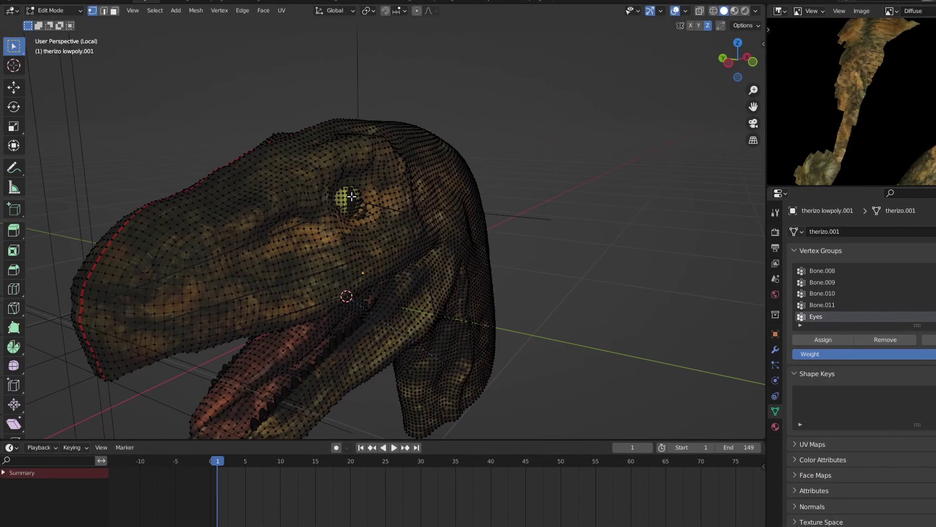
left_click(824, 340)
key("Tab")
Step: Add Basis, start and end shape keys, rotating the eyelids closed for end
double_click(811, 363)
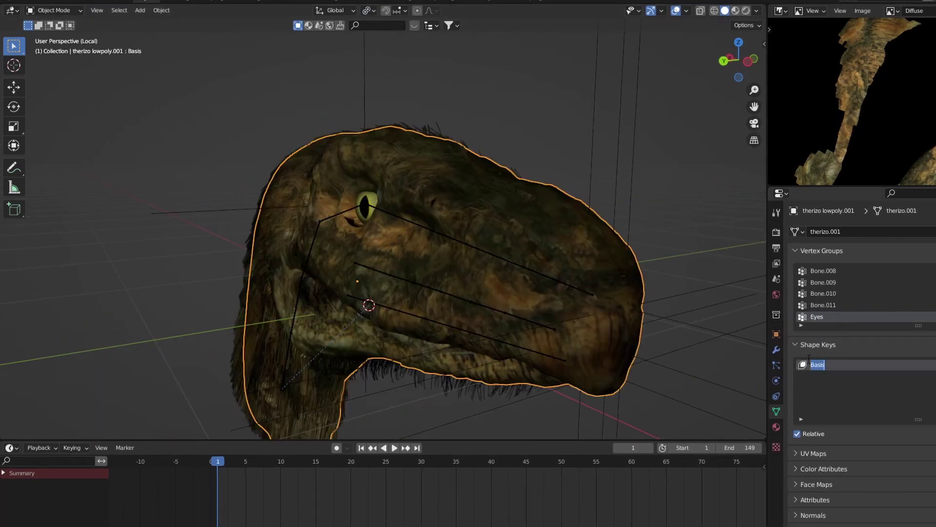
key("Return")
double_click(819, 376)
key("Tab")
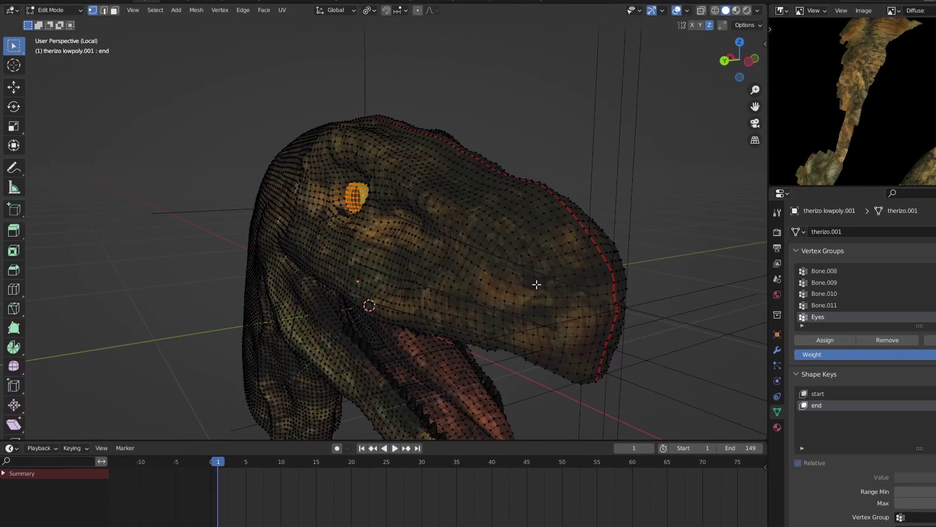
left_click(557, 295)
key("Tab")
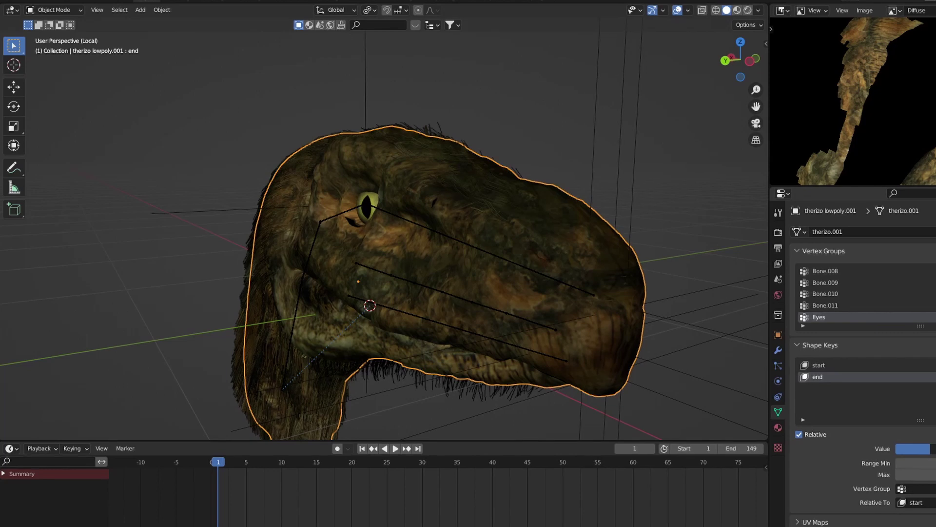
Step: Review the blink through the camera, scrubbing to frame 103 and replaying
key("KP_0")
left_click(396, 448)
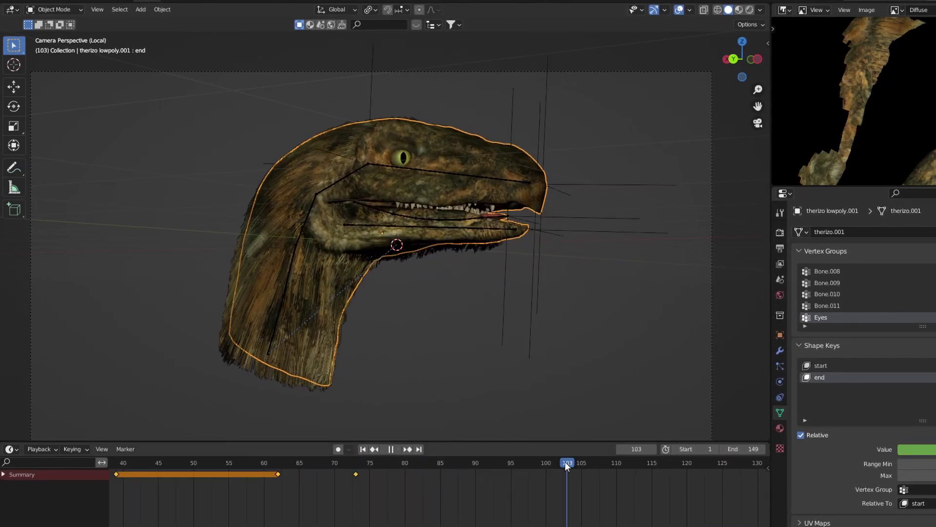
left_click_drag(564, 462, 455, 461)
key("space")
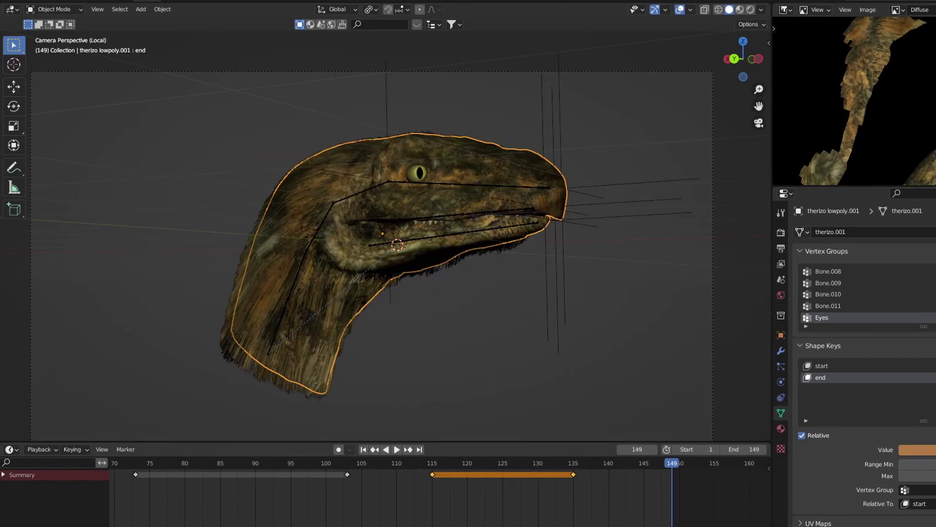
key("space")
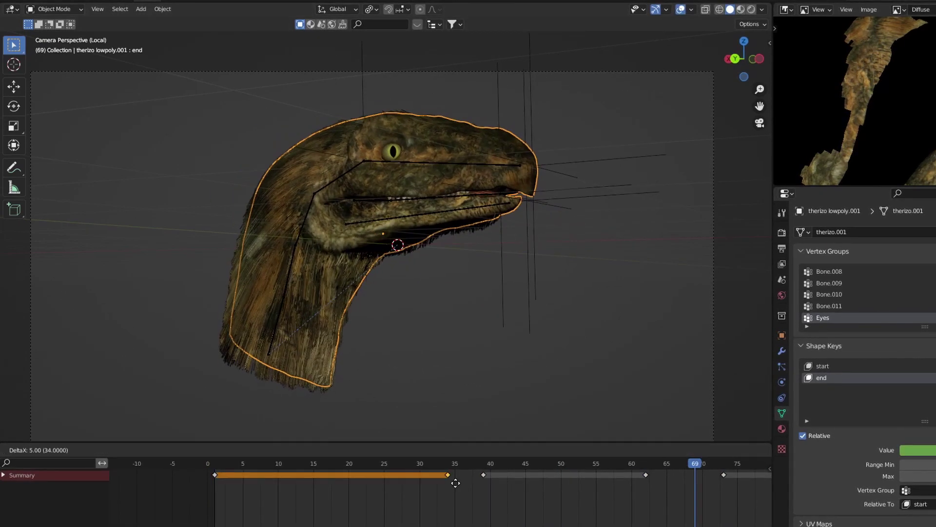
Step: Slide the blink keyframes along the timeline and preview without overlays
key("g")
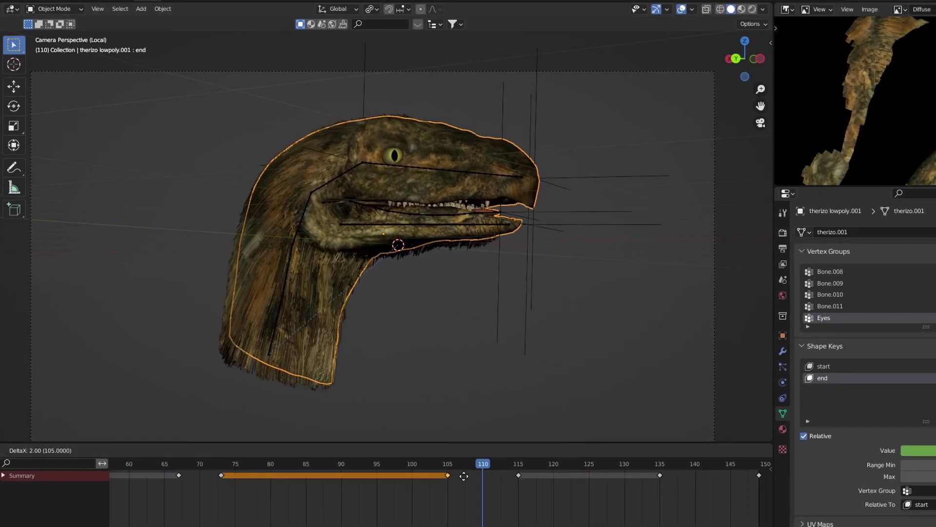
left_click(583, 485)
key("shift+alt+z")
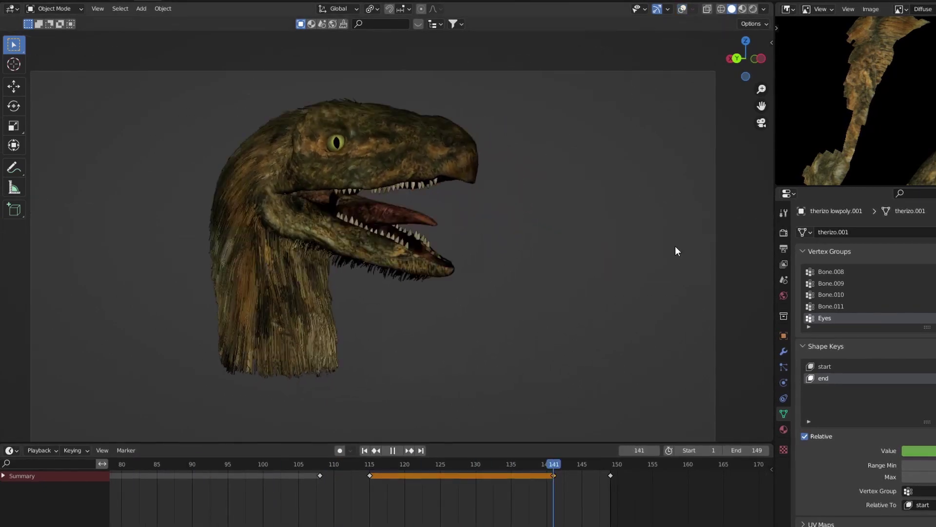
key("space")
Step: Raise the snout empty Empty.003 along Z and keyframe its new position
left_click(675, 246)
key("shift+alt+z")
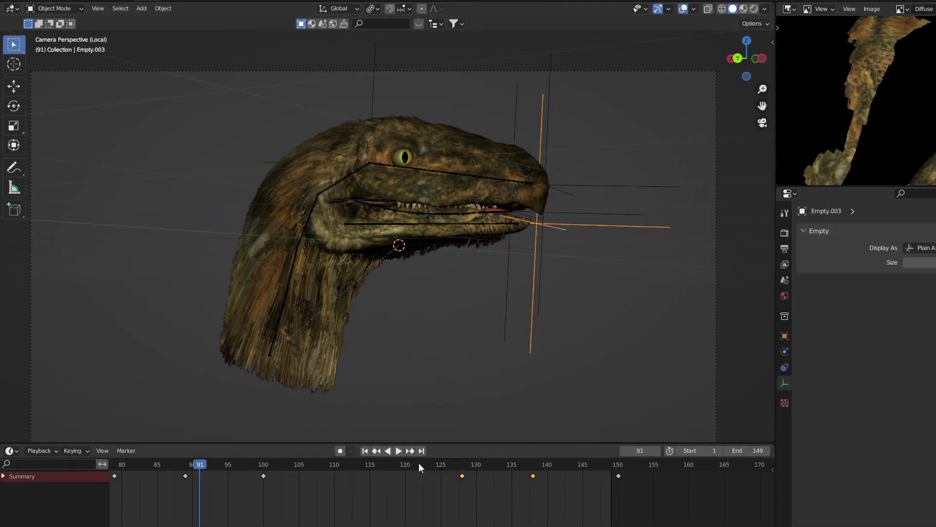
key("g")
key("z")
left_click(517, 293)
key("space")
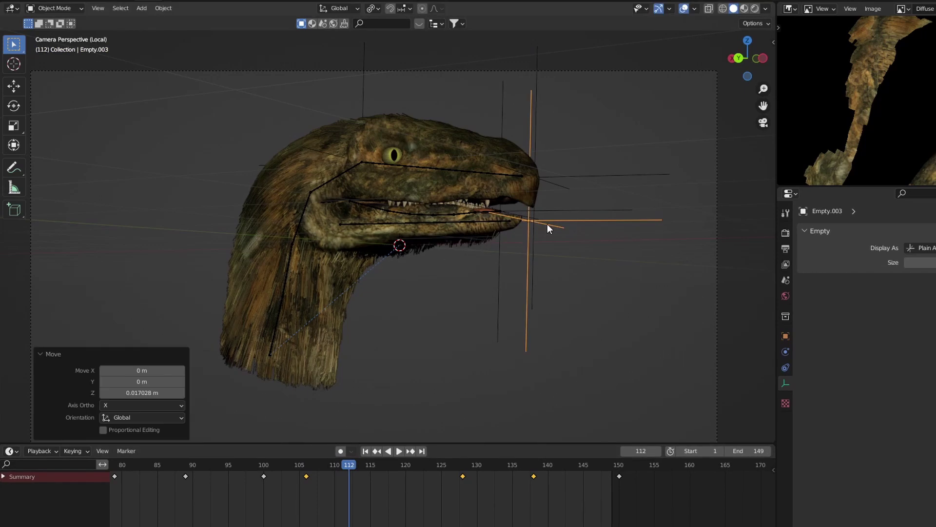
Step: Check playback in reverse, then move Empty.001 at frame 100 and keyframe it
key("Escape")
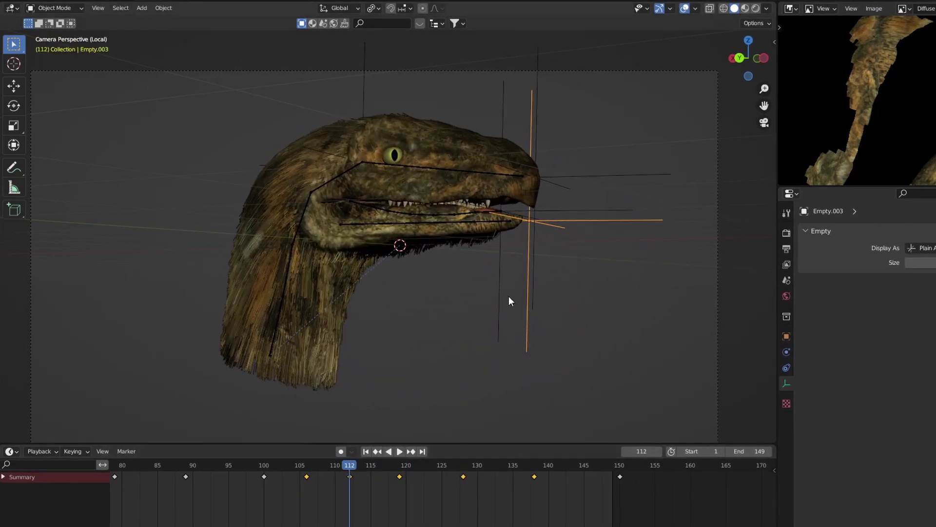
key("shift+ctrl+space")
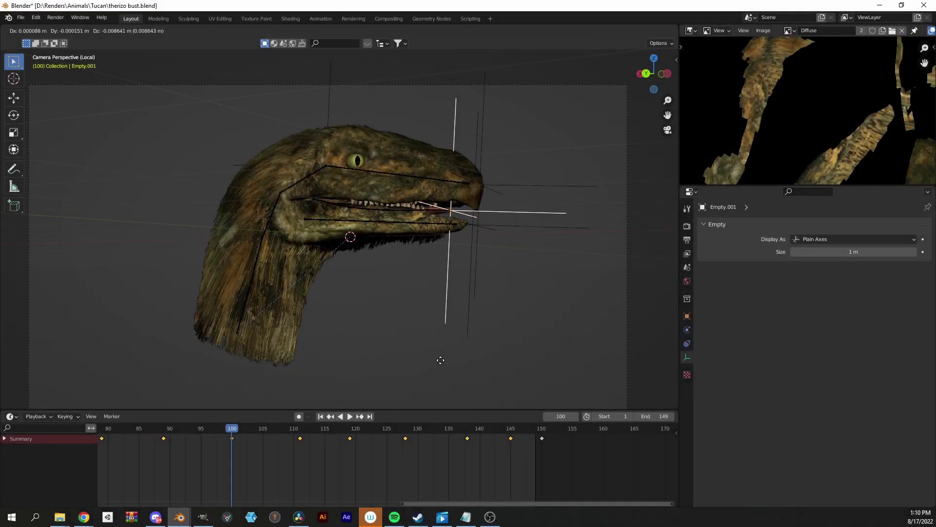
left_click(440, 363)
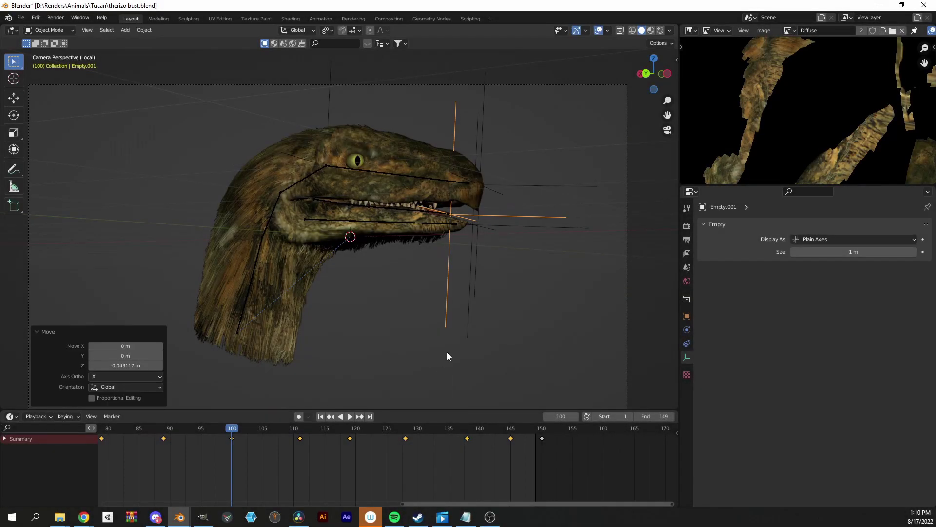
key("i")
left_click(447, 352)
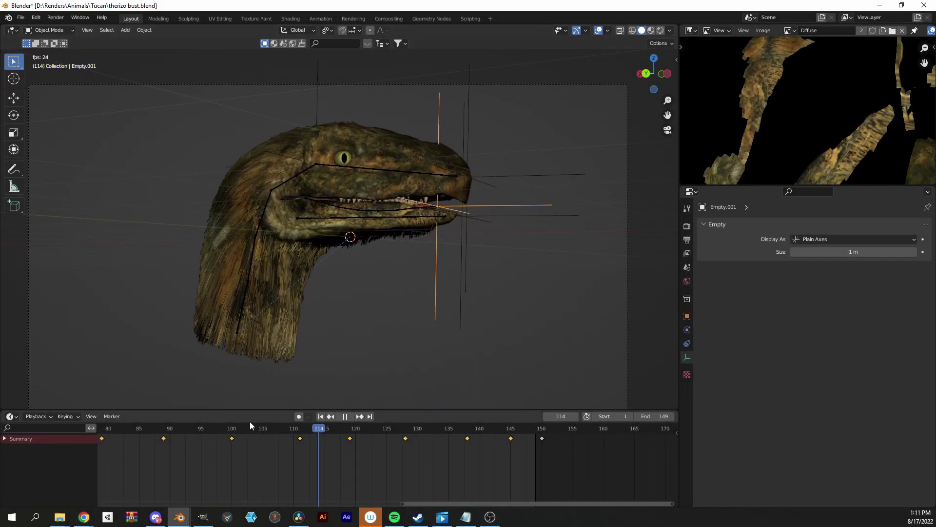